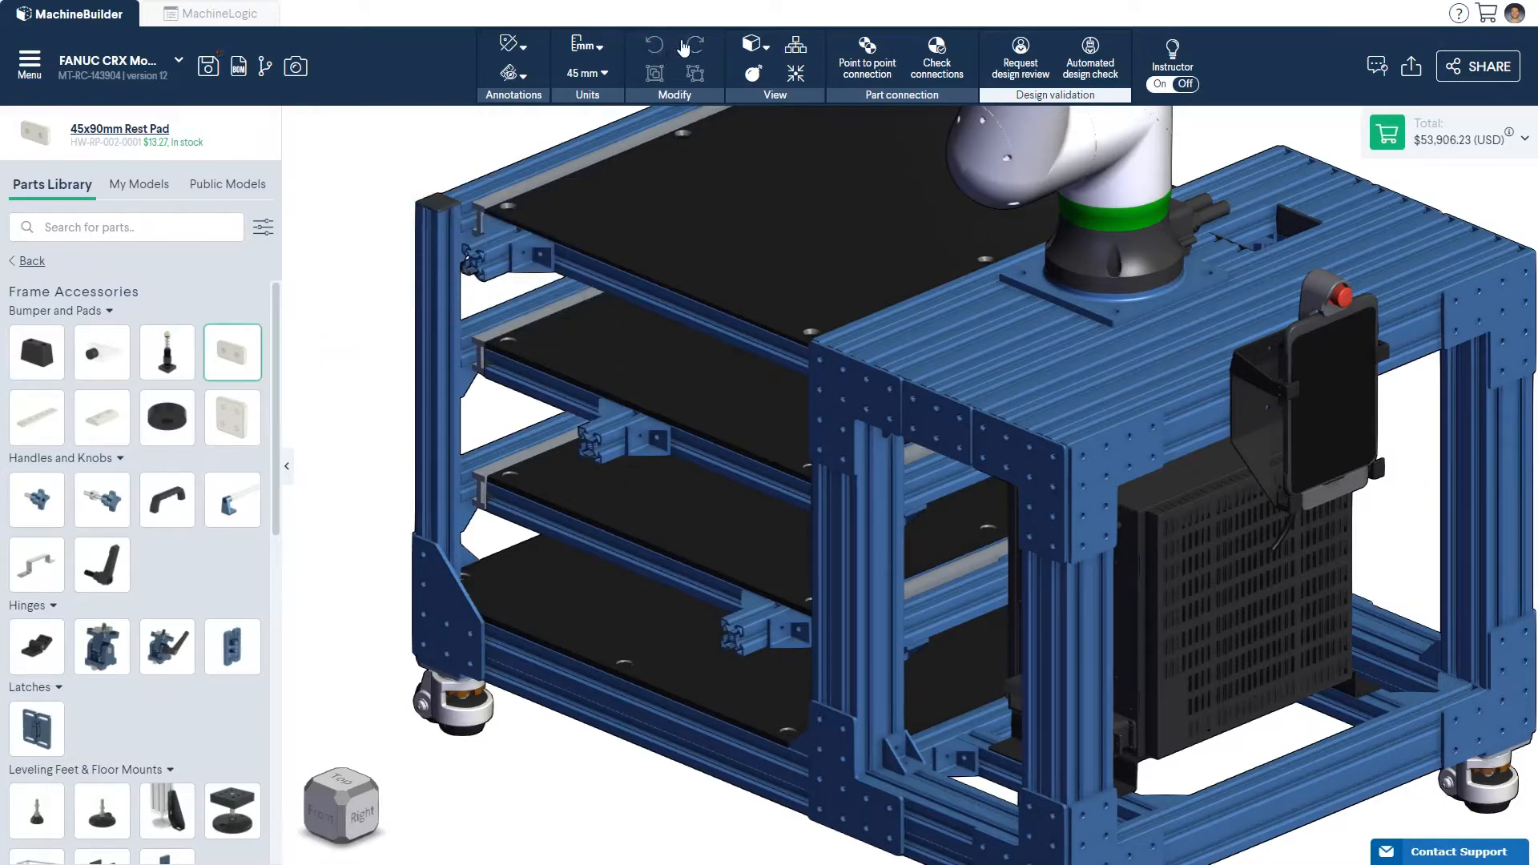
Step: Redo the undone placements of the 45x90mm rest pads on the tray brackets
key(ctrl+shift+z)
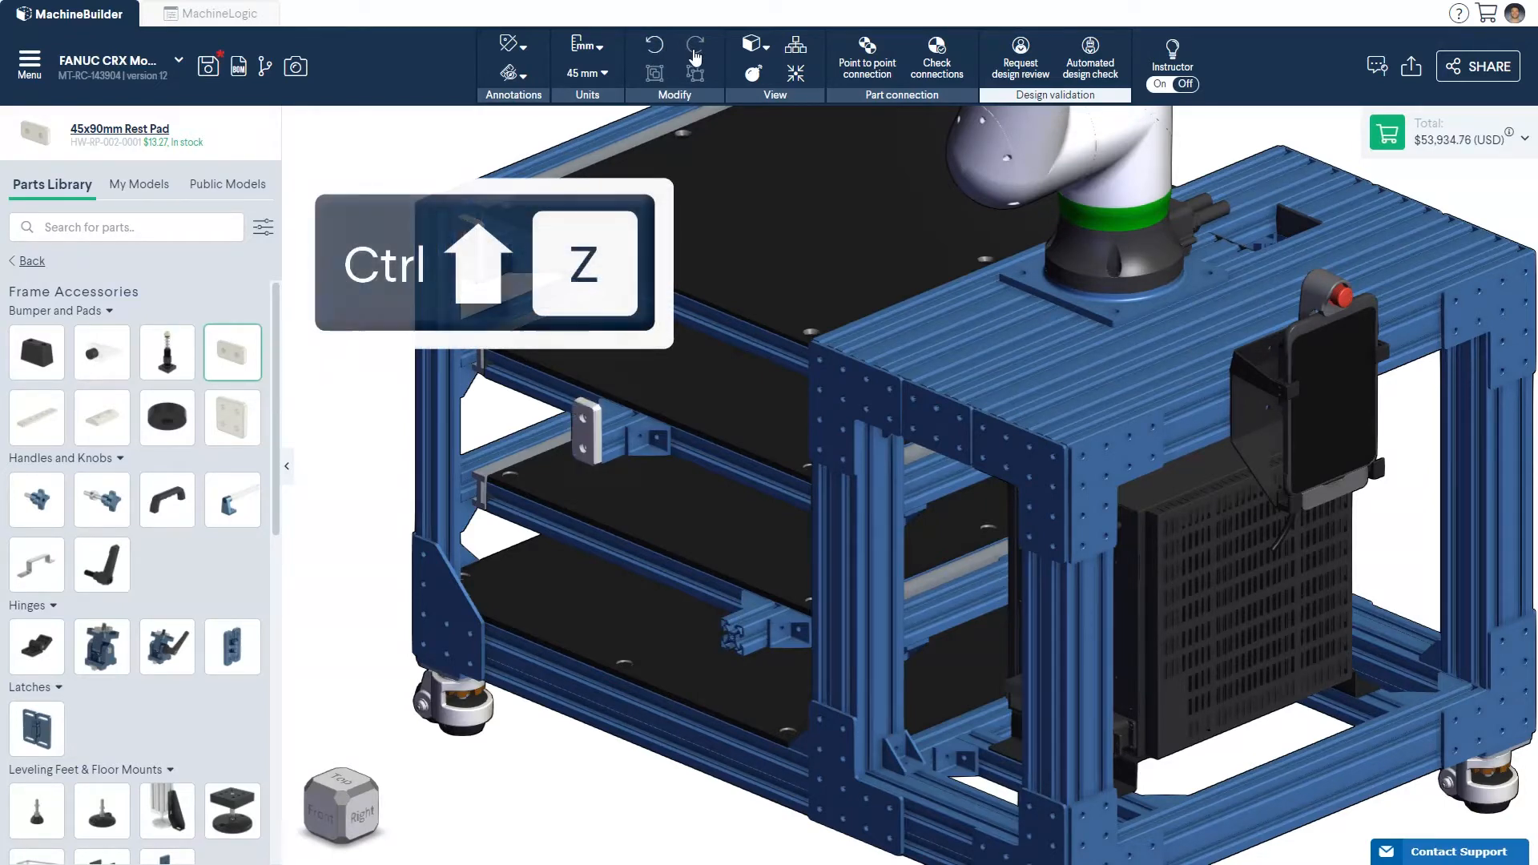
key(ctrl+shift+z)
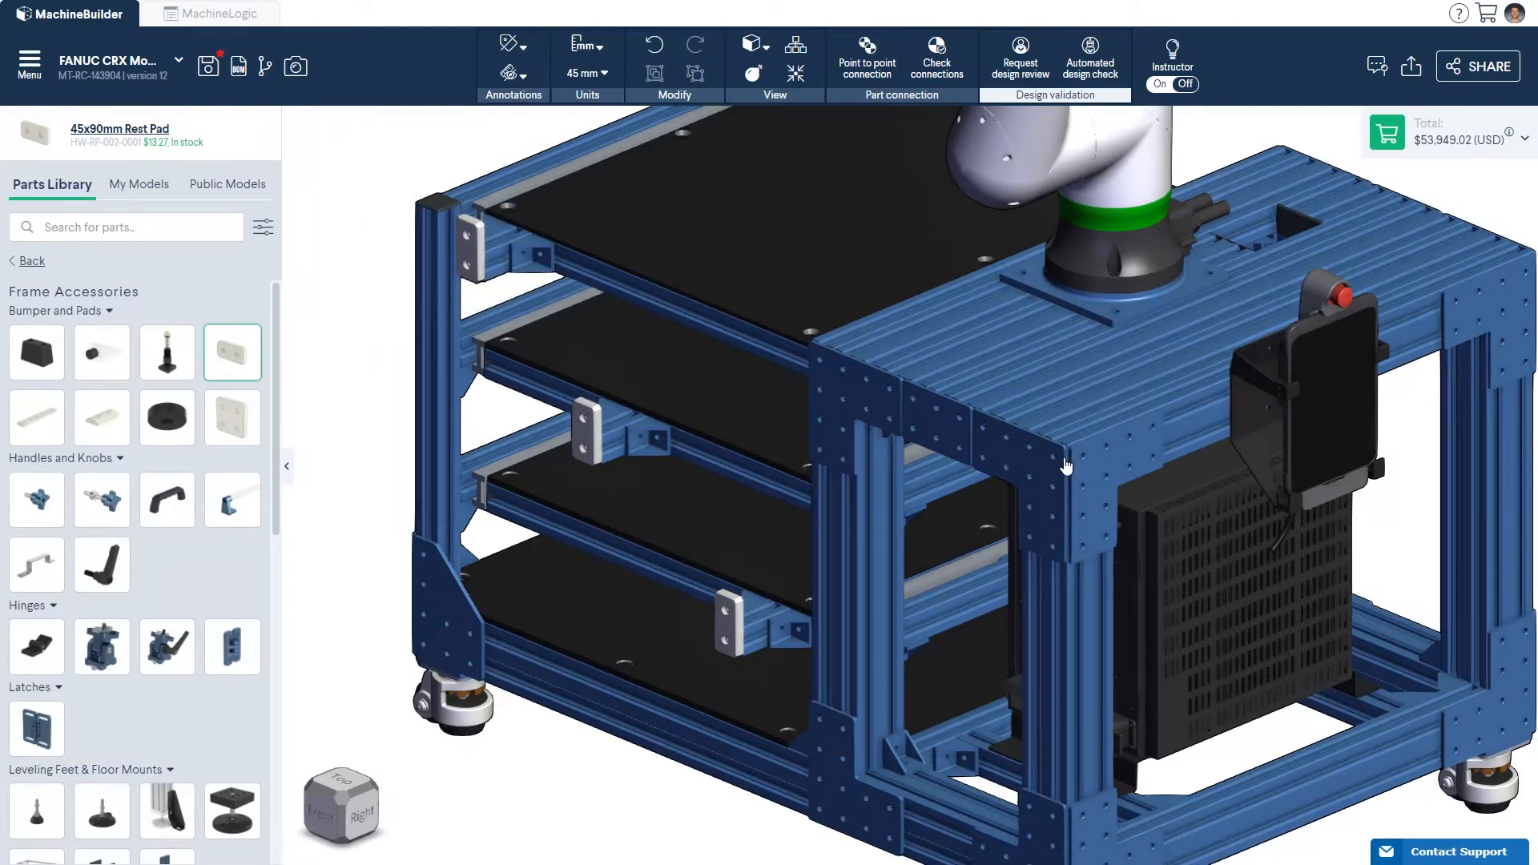
Step: Select the four L-shaped corner plates on the controller side of the frame together, and clear the selection
right_drag(1067, 467, 664, 358)
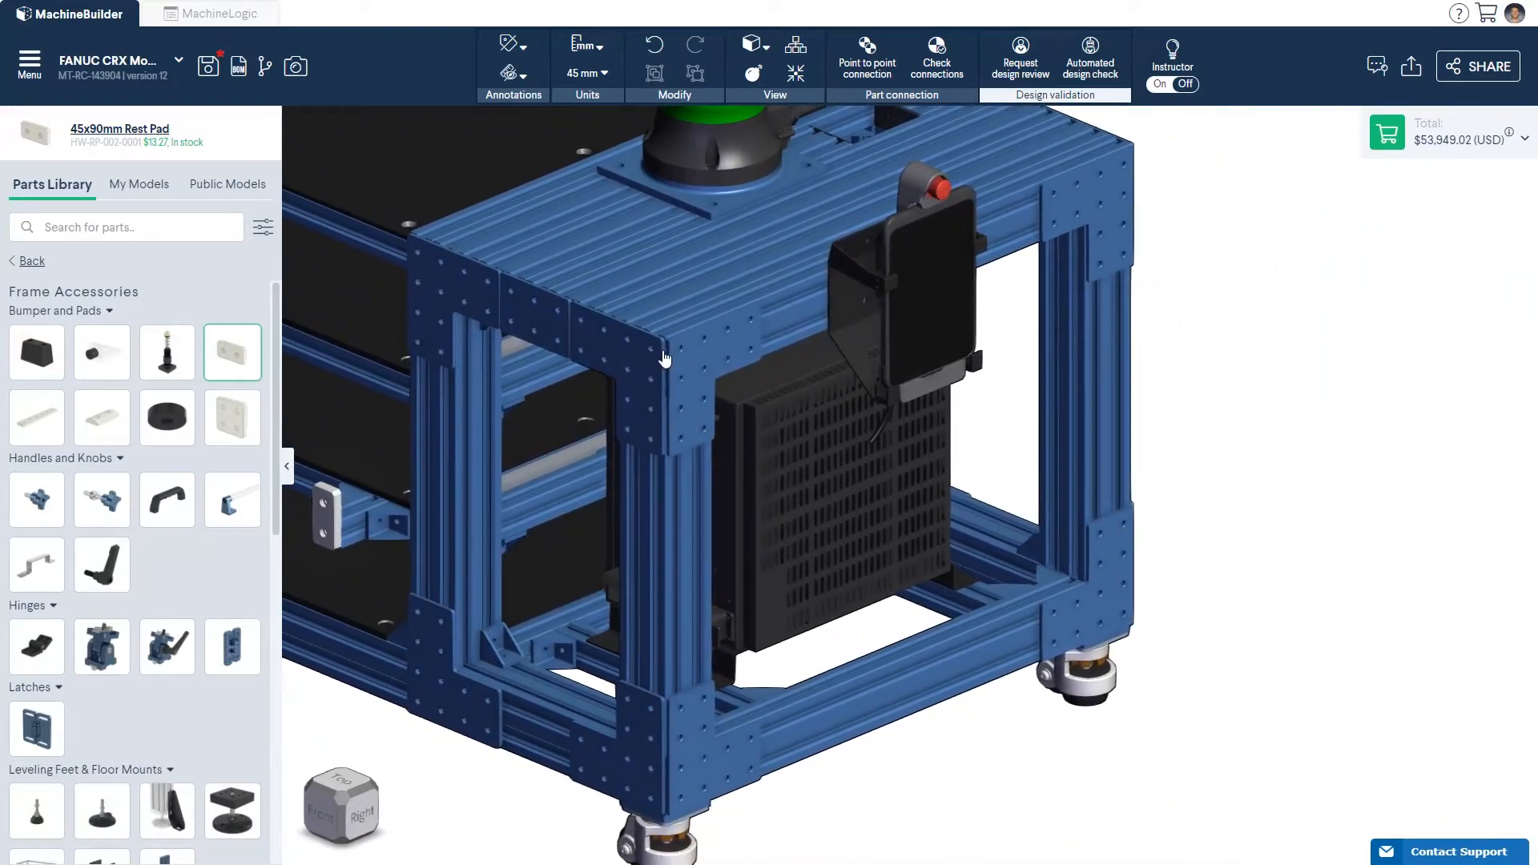
ctrl+click(700, 383)
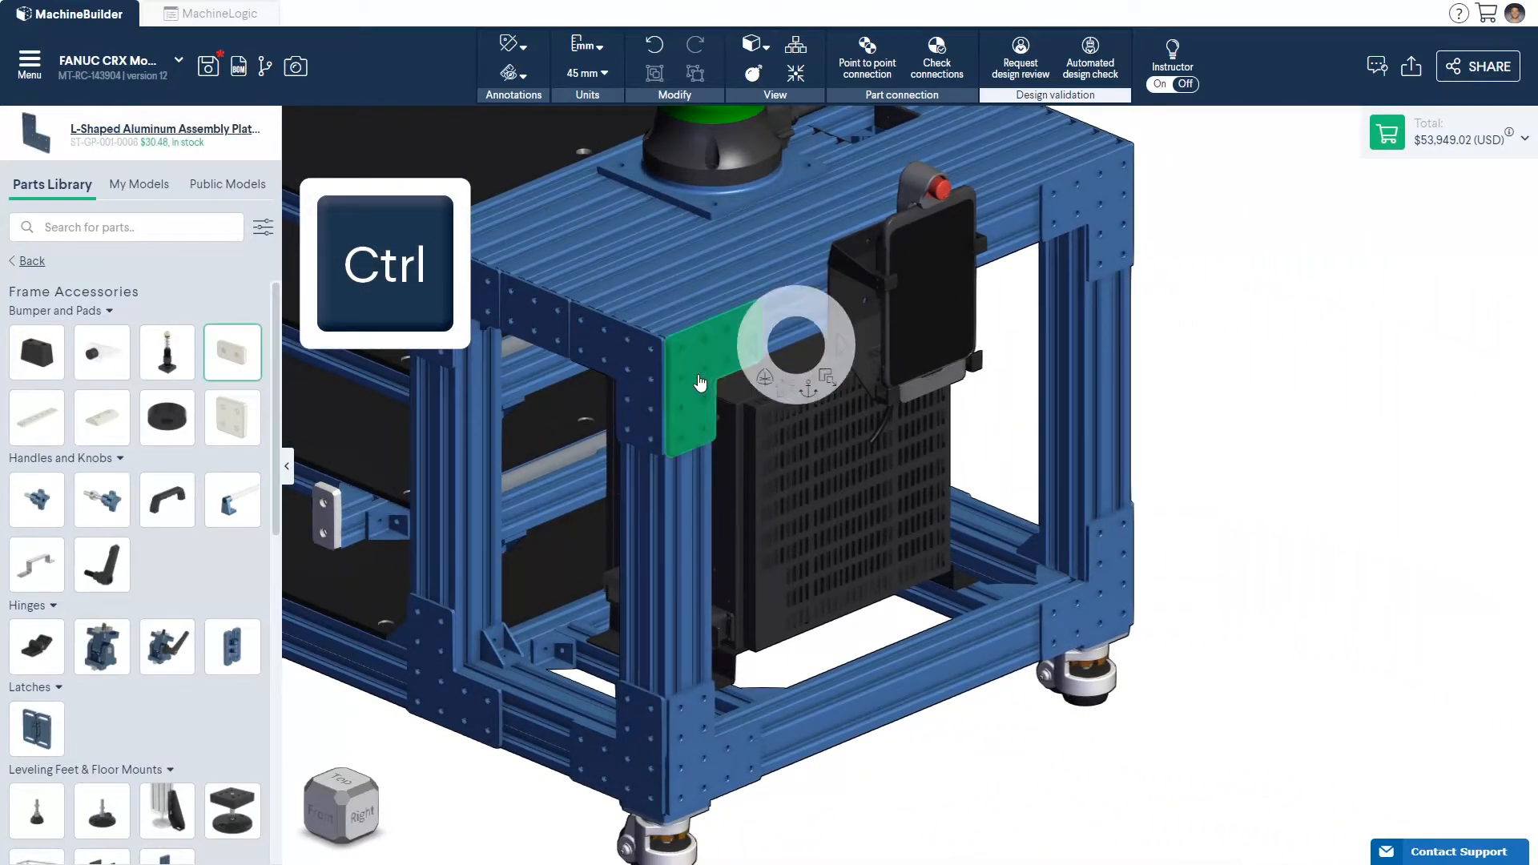
ctrl+click(1101, 270)
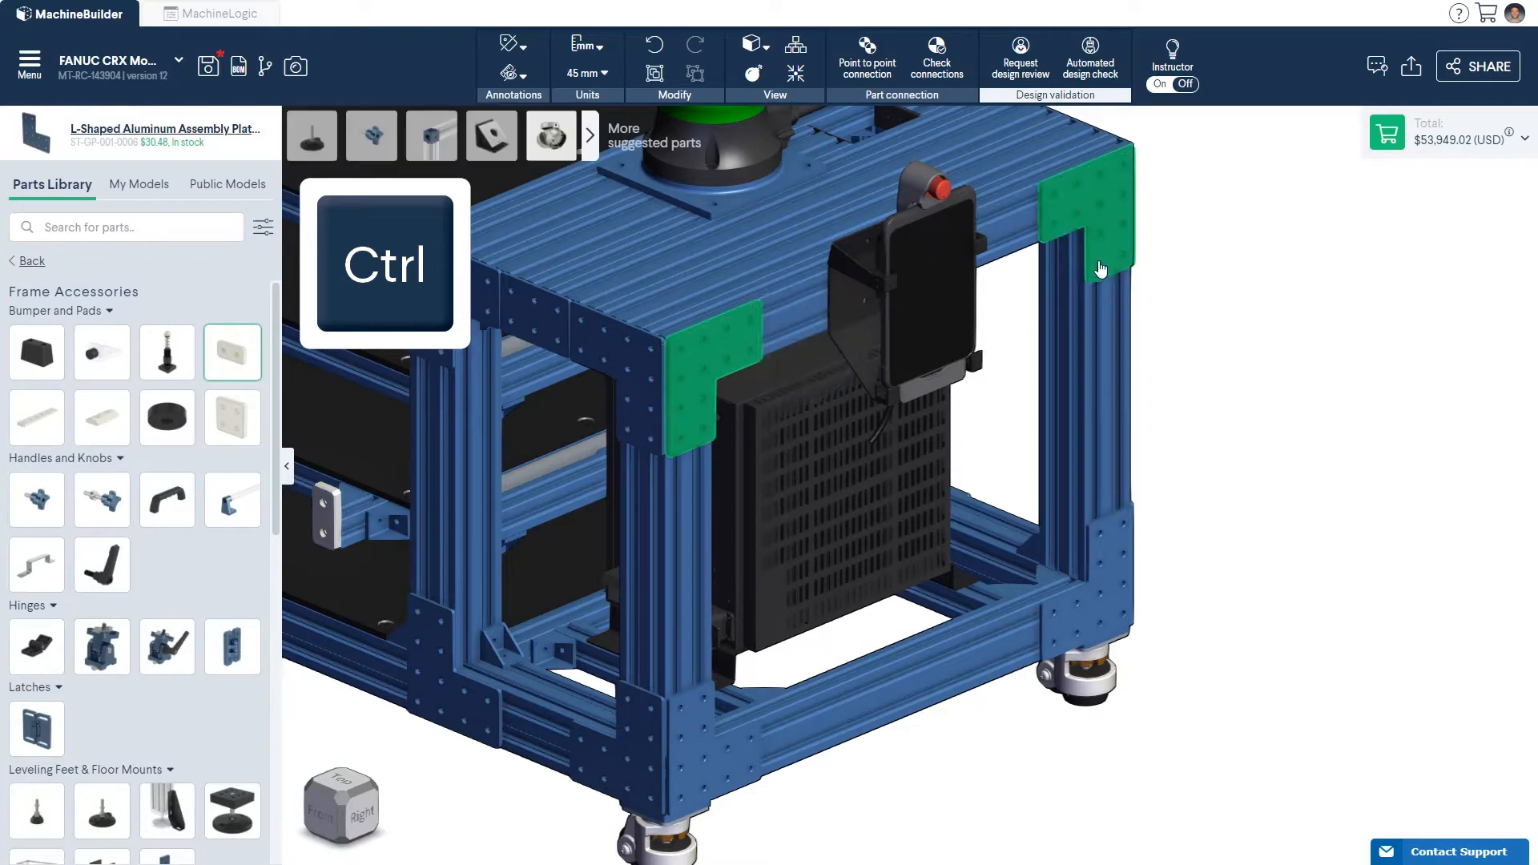
ctrl+click(1107, 525)
ctrl+click(738, 757)
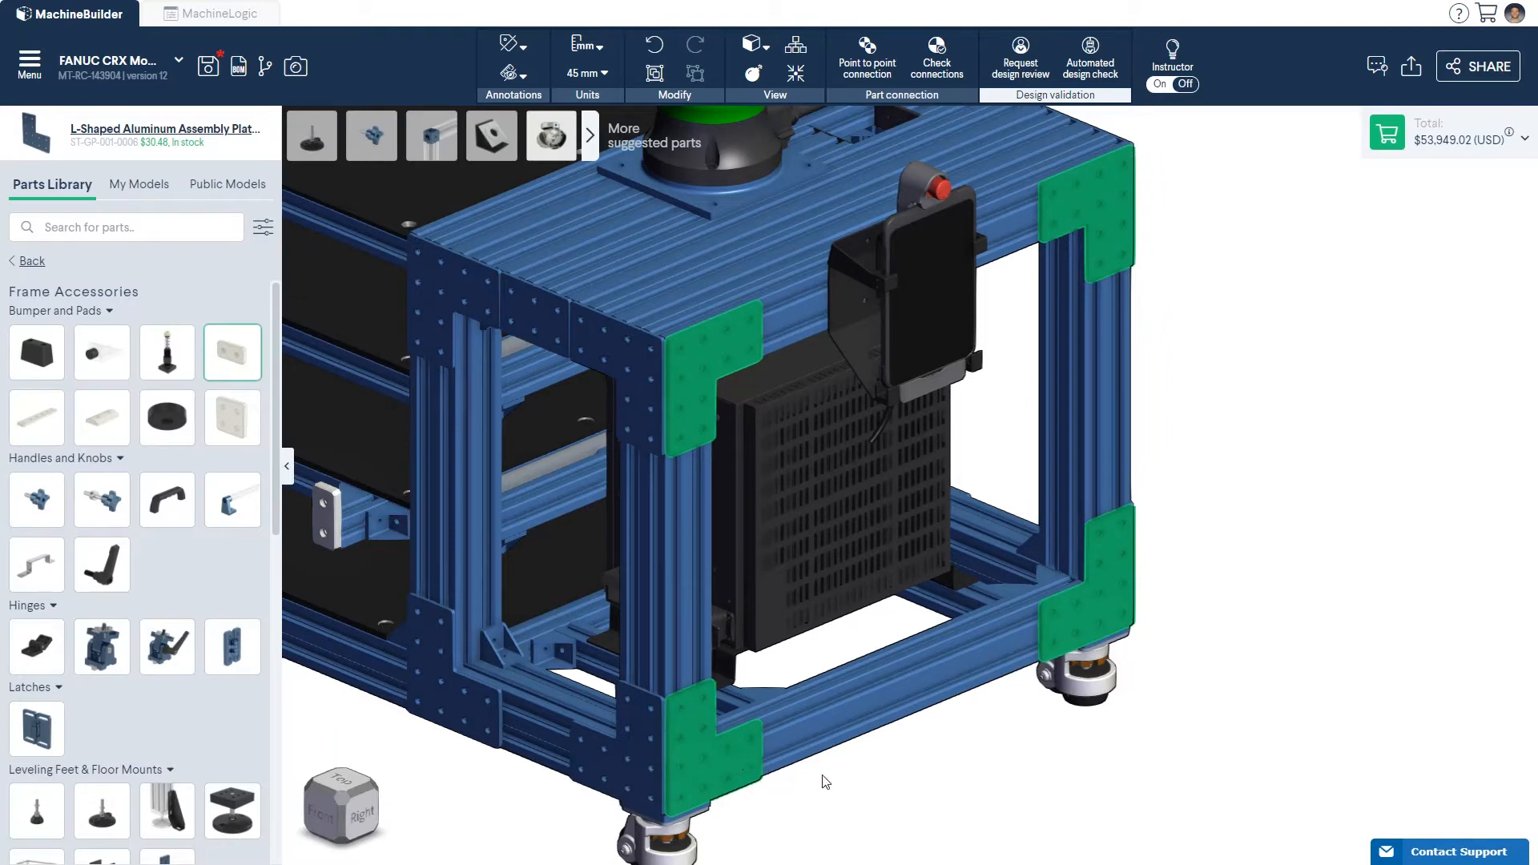
click(857, 782)
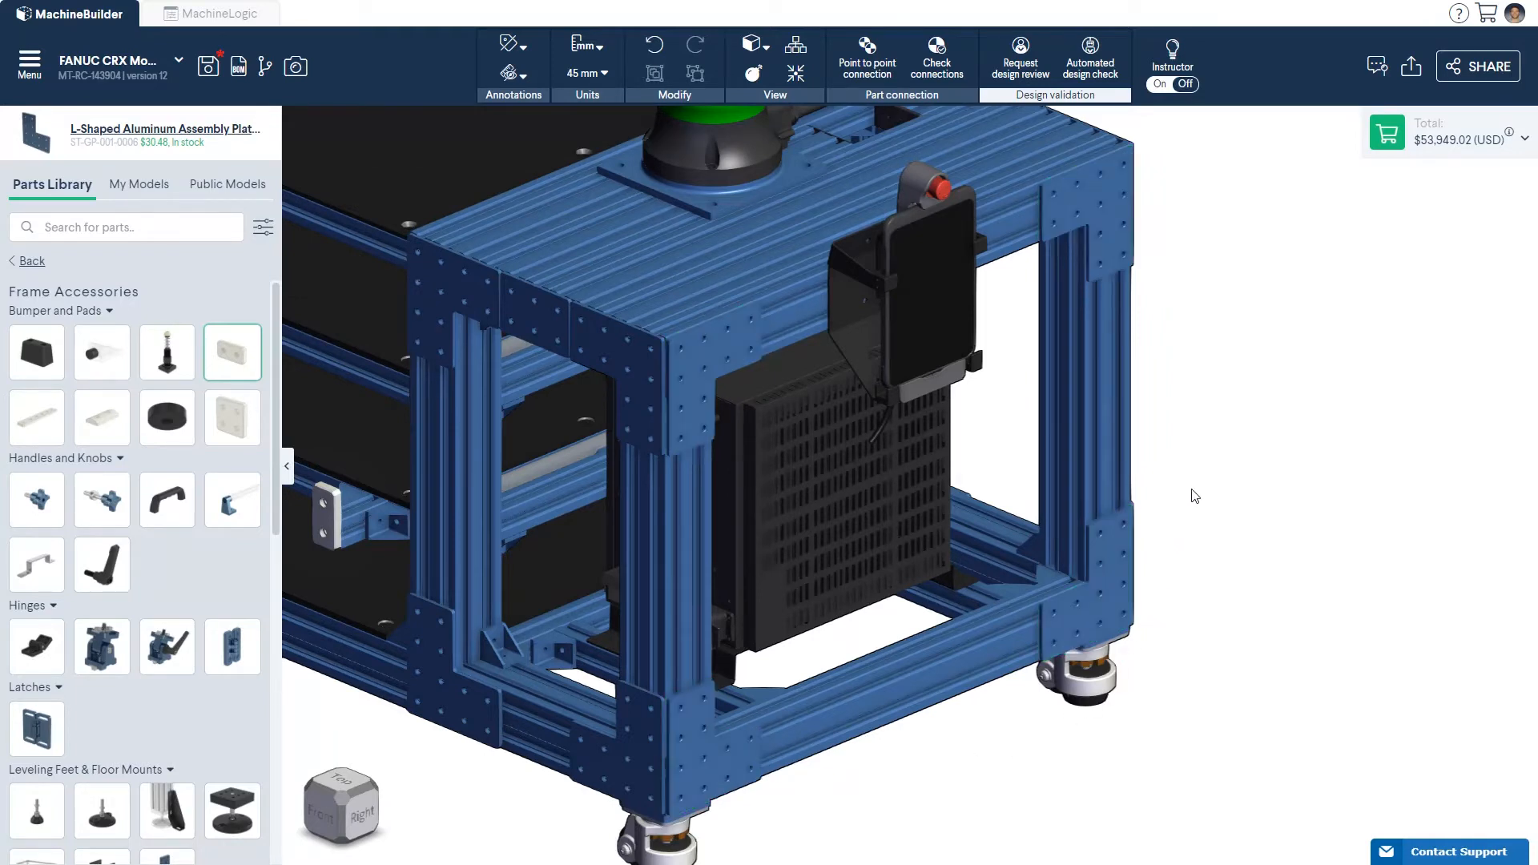
Step: Select every part touched by a selection box around the frame's lower outer corner by the caster, and clear the selection
drag(1193, 495, 984, 745)
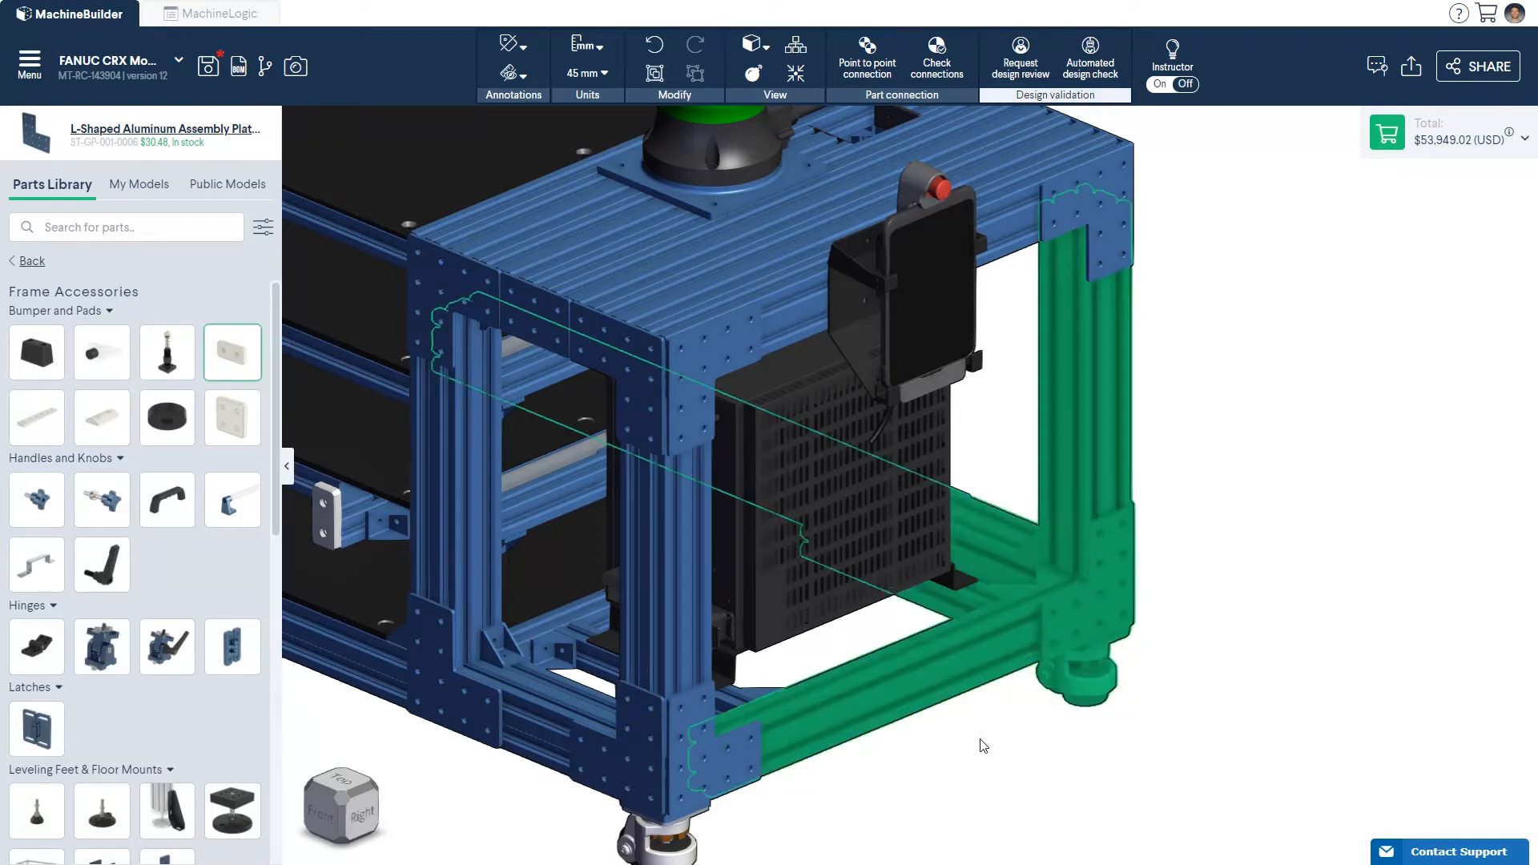
mouse_move(1123, 627)
middle_down()
mouse_move(1036, 639)
mouse_move(1115, 627)
middle_up()
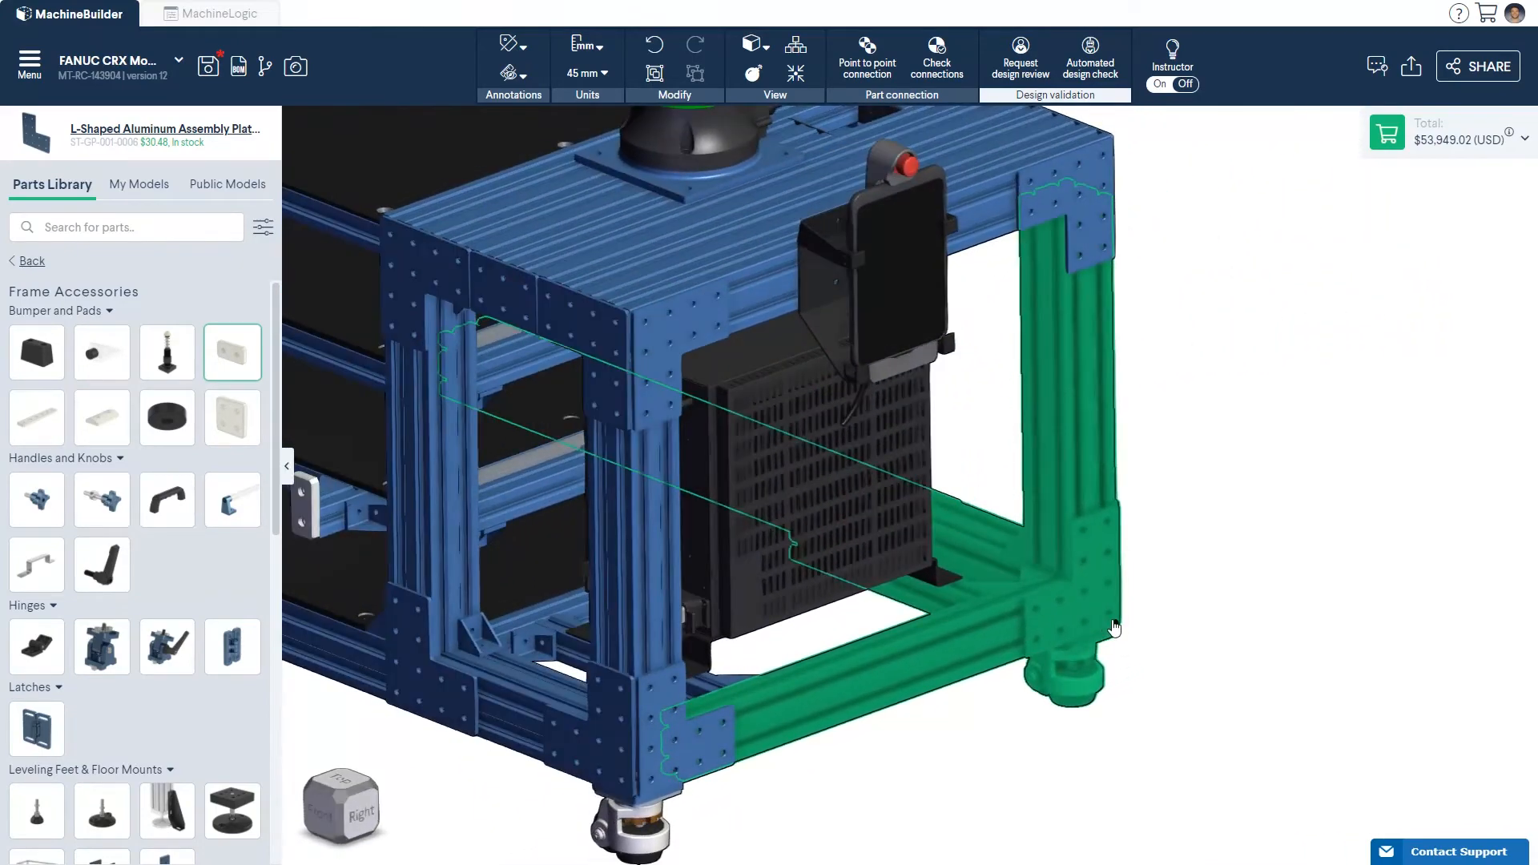
click(1170, 633)
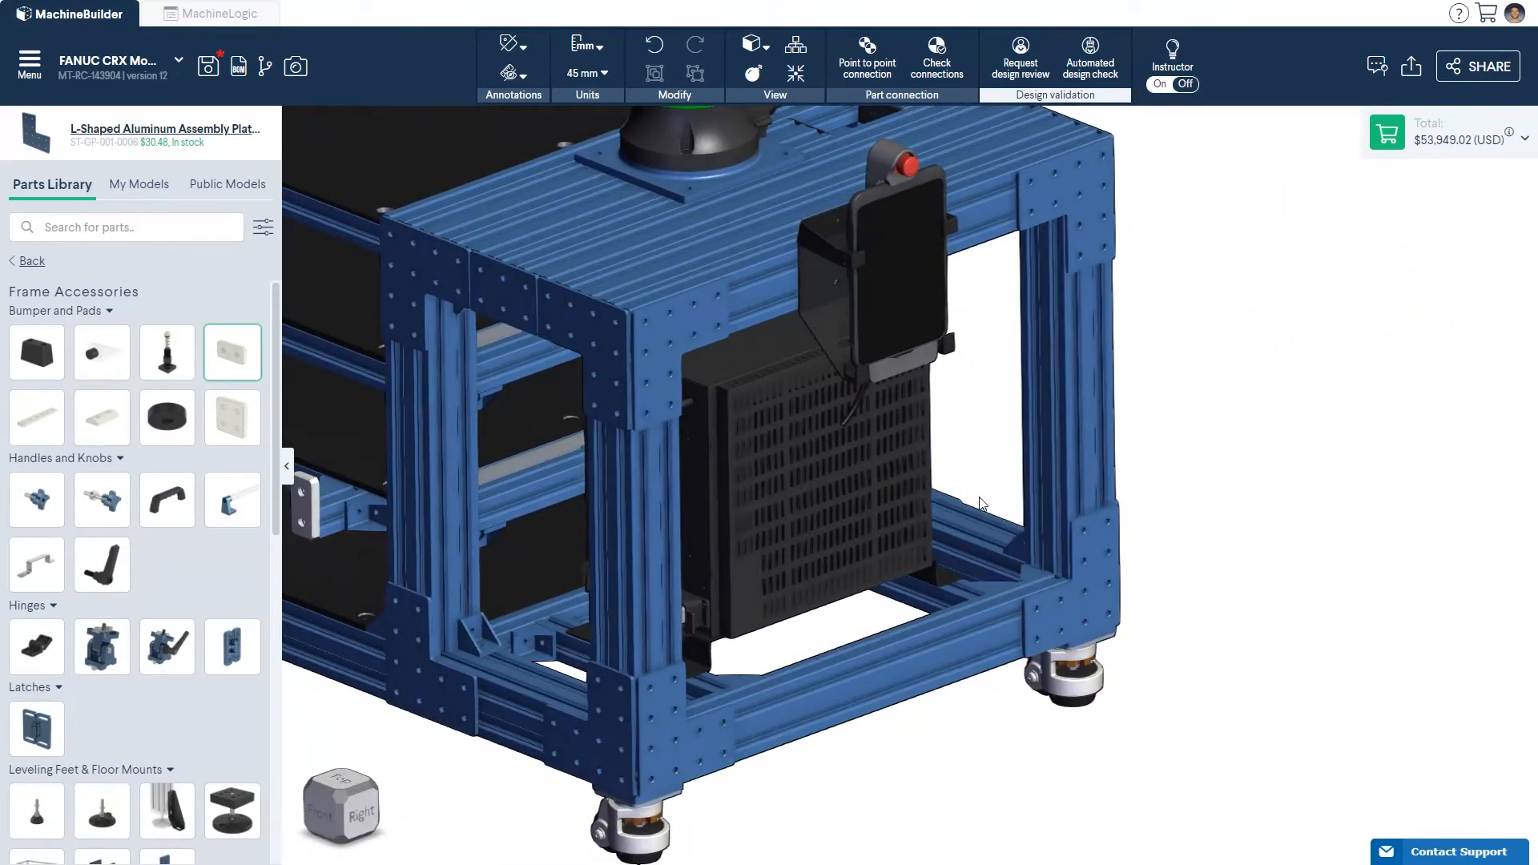
Step: Select only the parts fully enclosed by a box around the same lower frame corner, and clear the selection
drag(971, 482, 1164, 745)
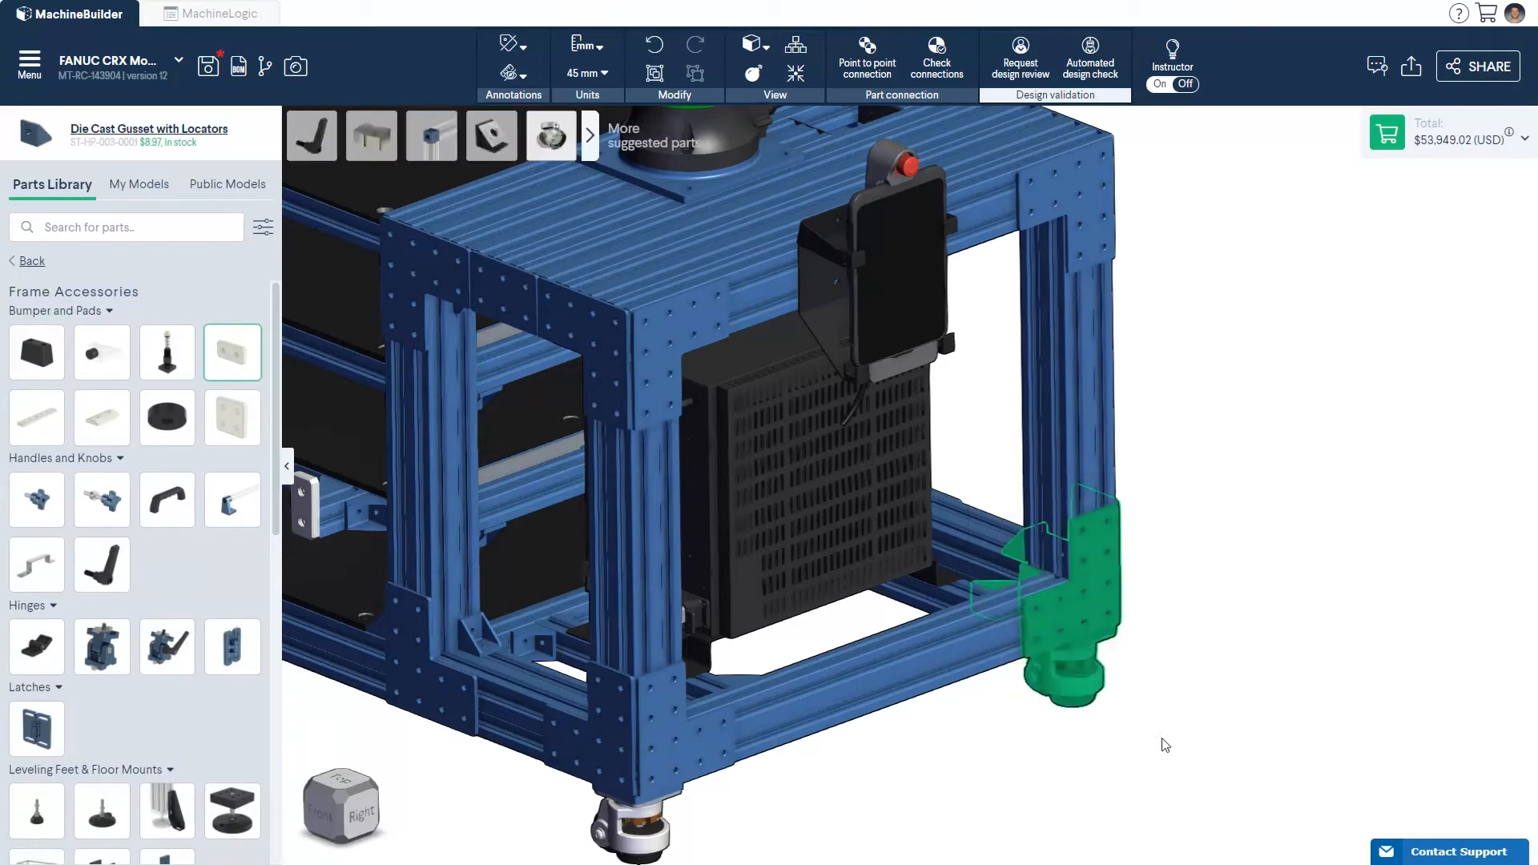
mouse_move(1120, 630)
right_down()
mouse_move(996, 635)
mouse_move(1120, 630)
right_up()
click(1186, 631)
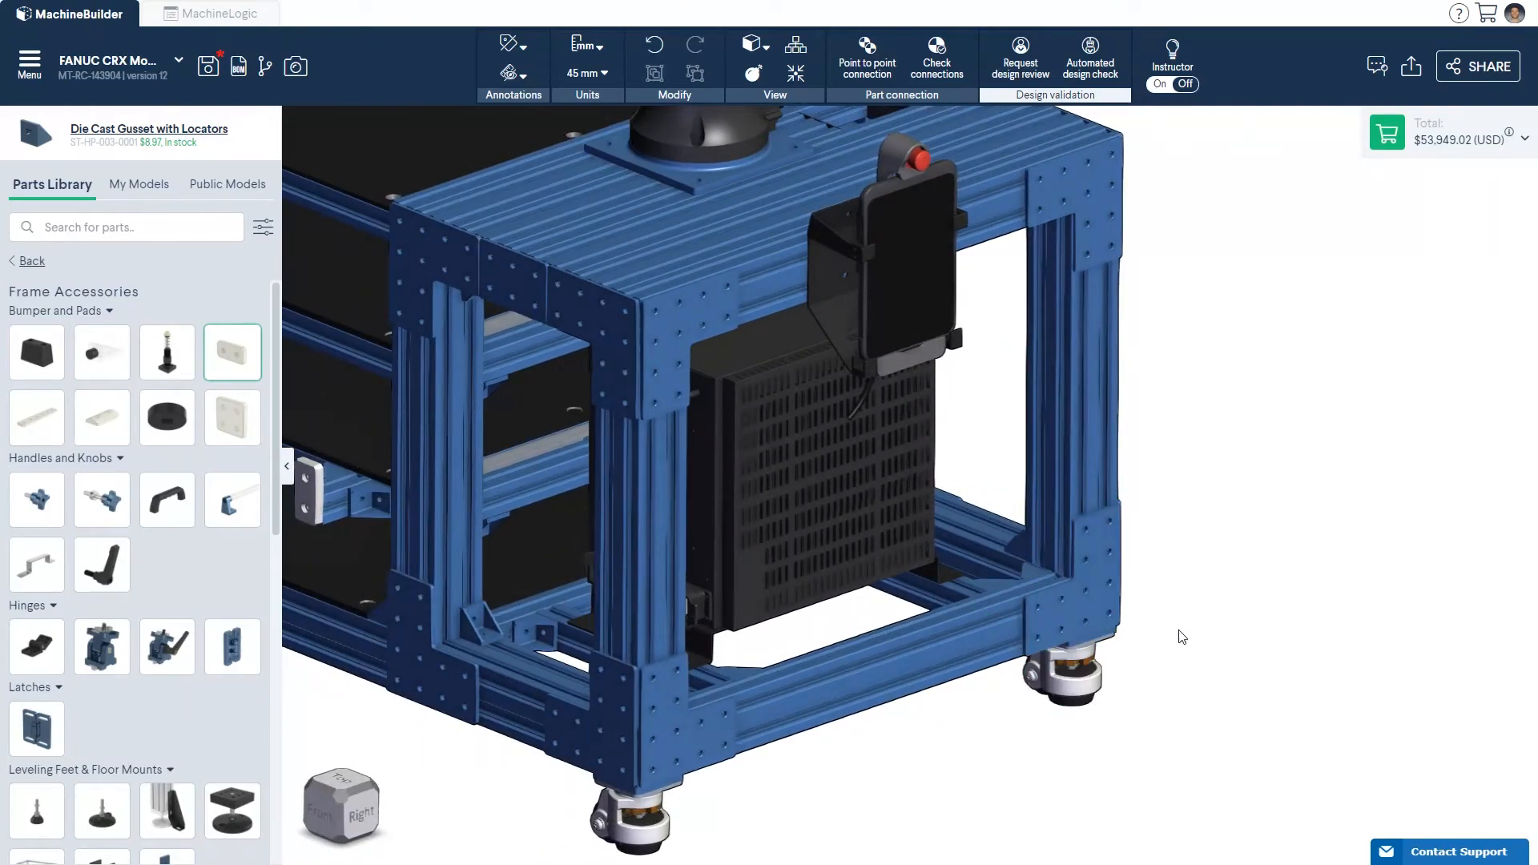
Step: From the front view, select the whole top tray assembly with its rails, brackets and rest pad, and group it
click(325, 818)
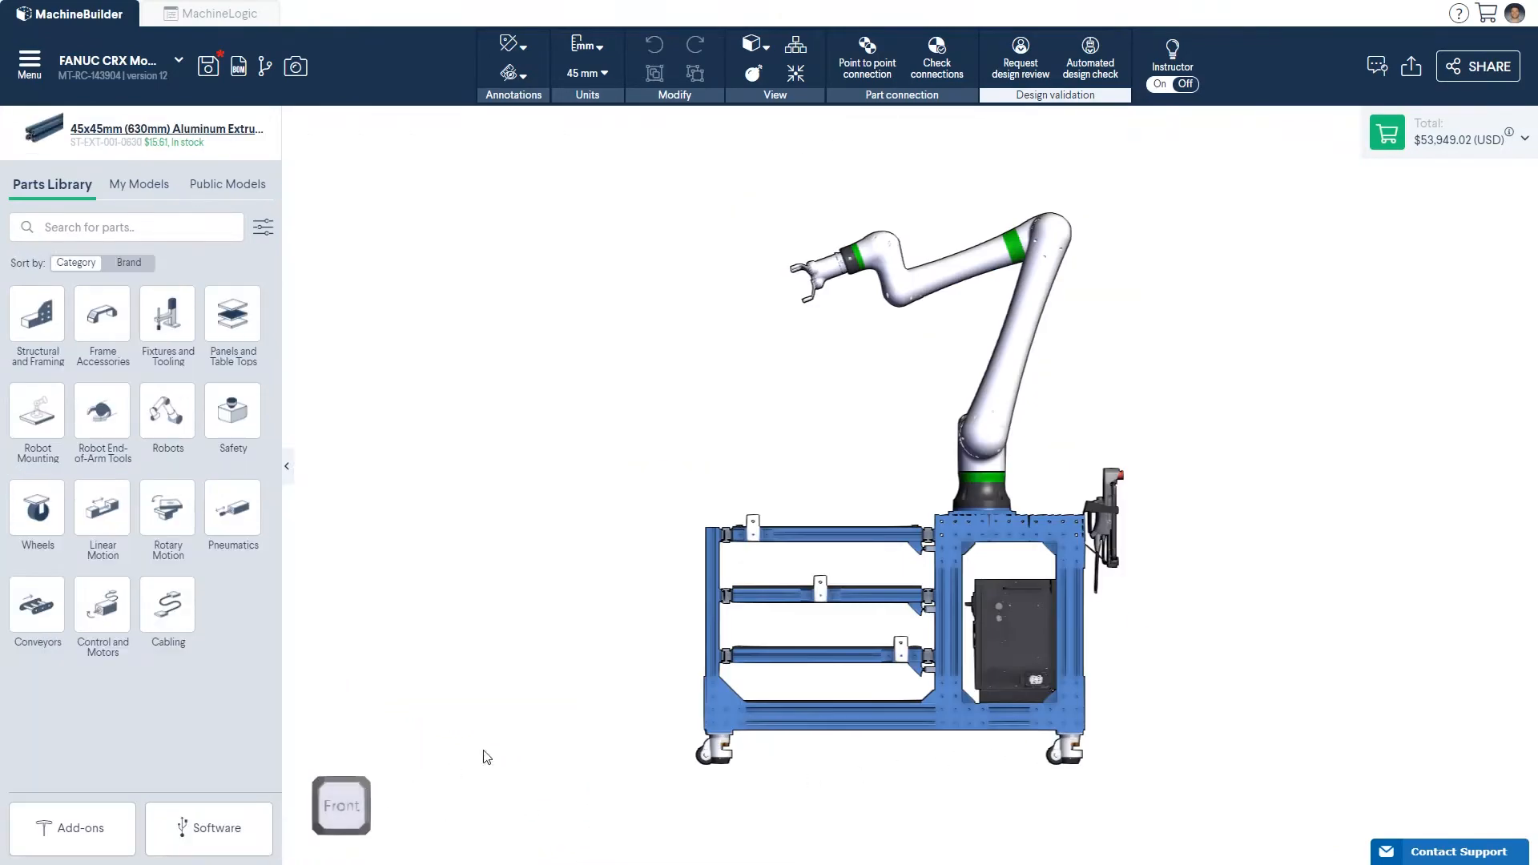
scroll(815, 547, up, 5)
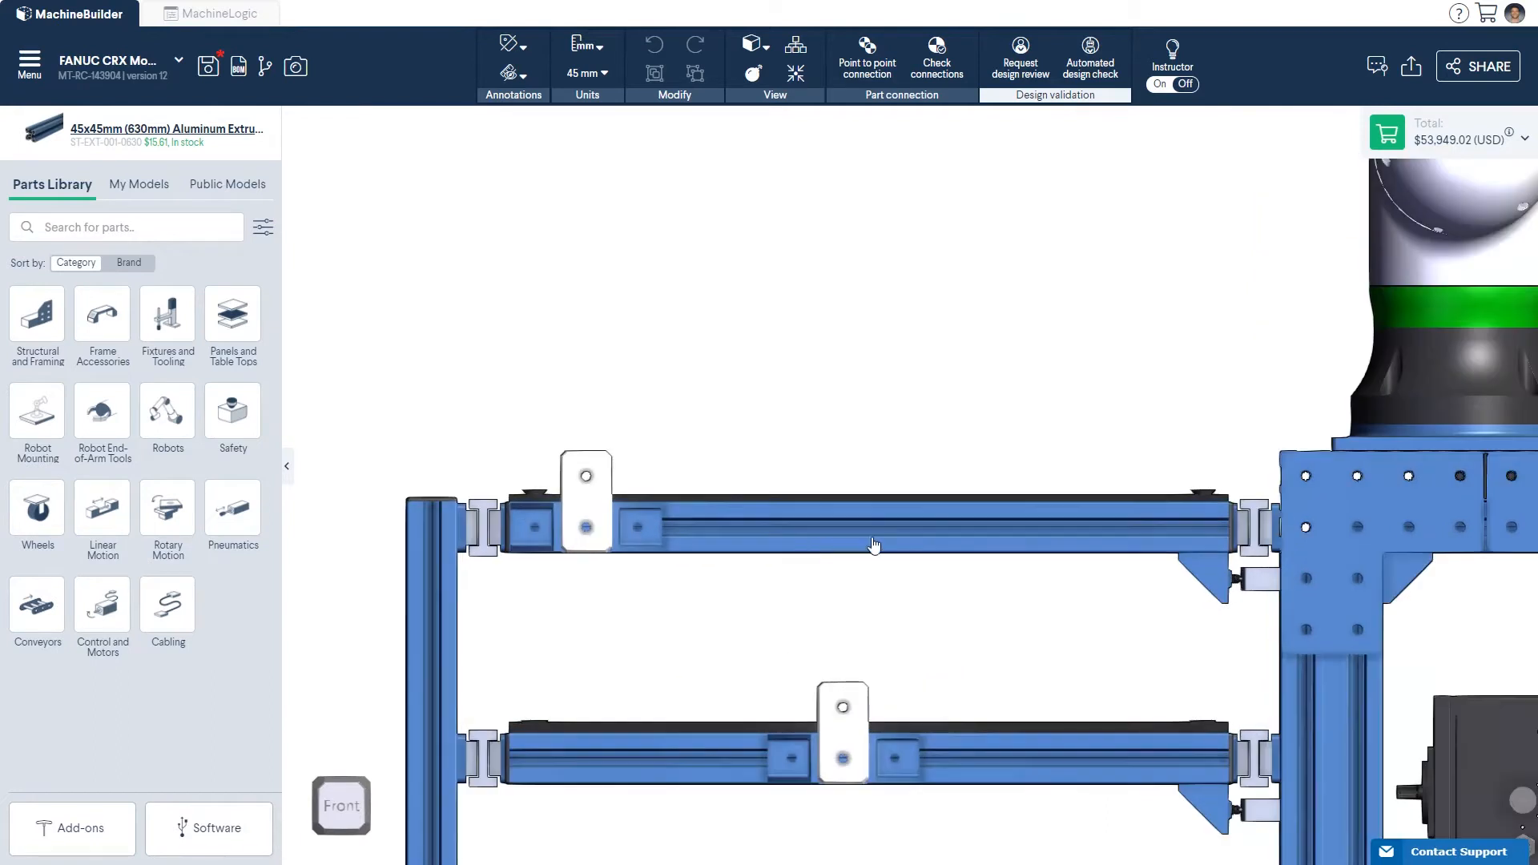
drag(1240, 478, 486, 639)
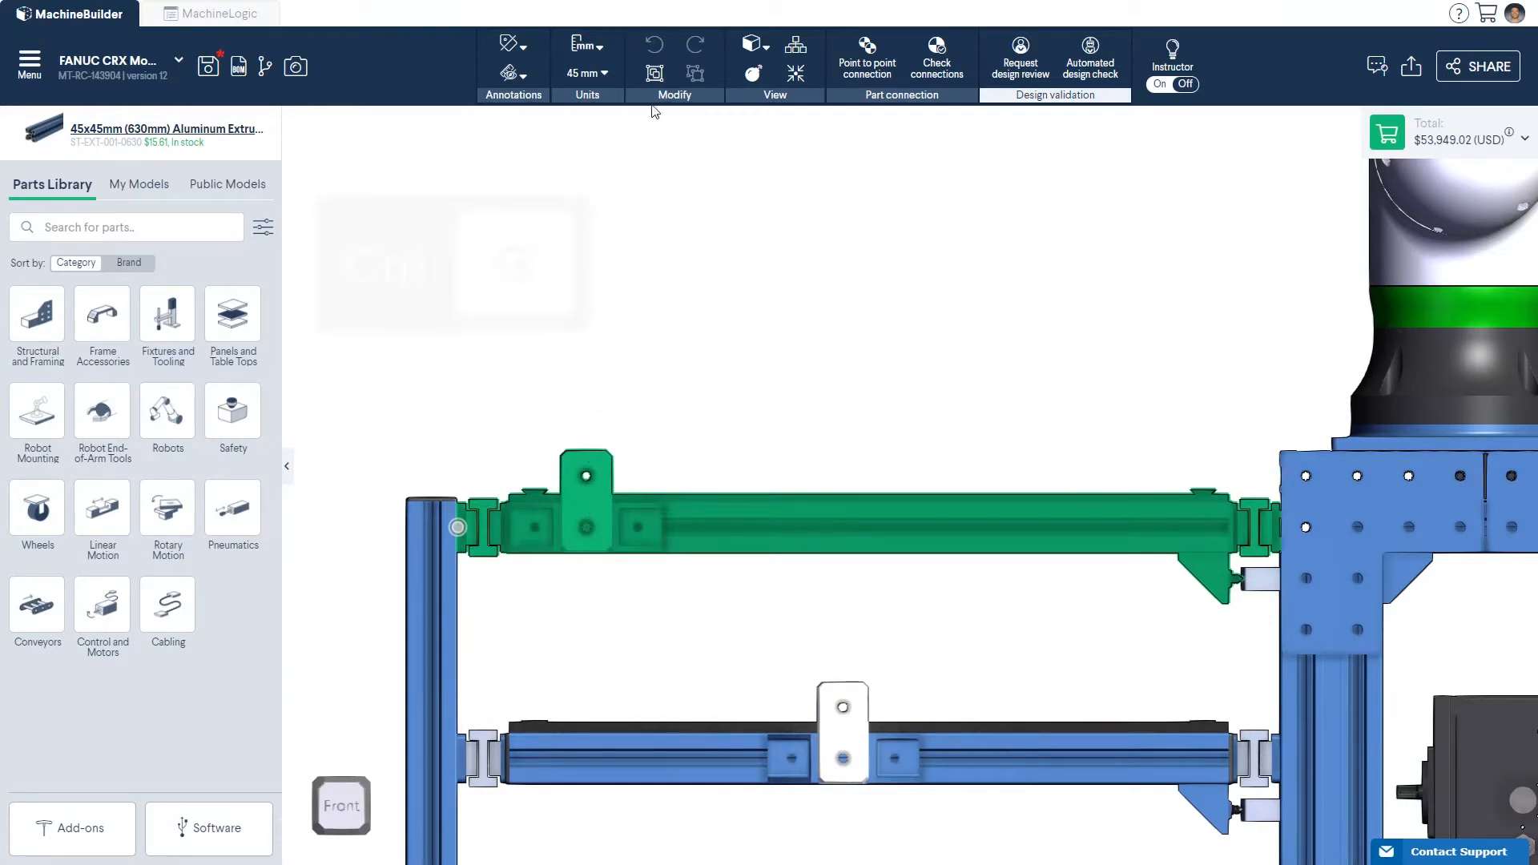
key(ctrl+g)
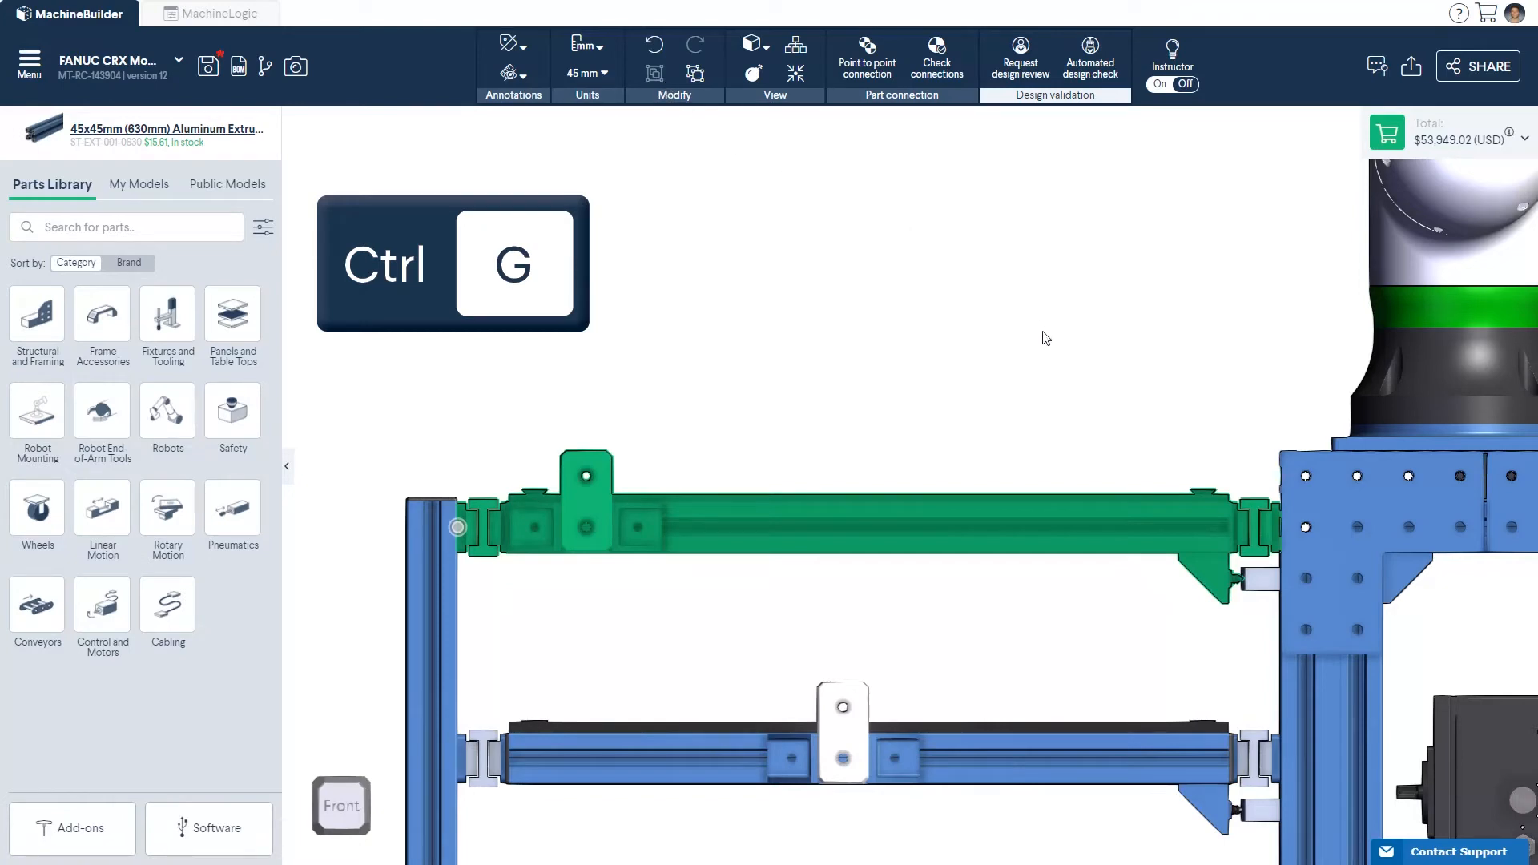
right_drag(1295, 466, 1269, 498)
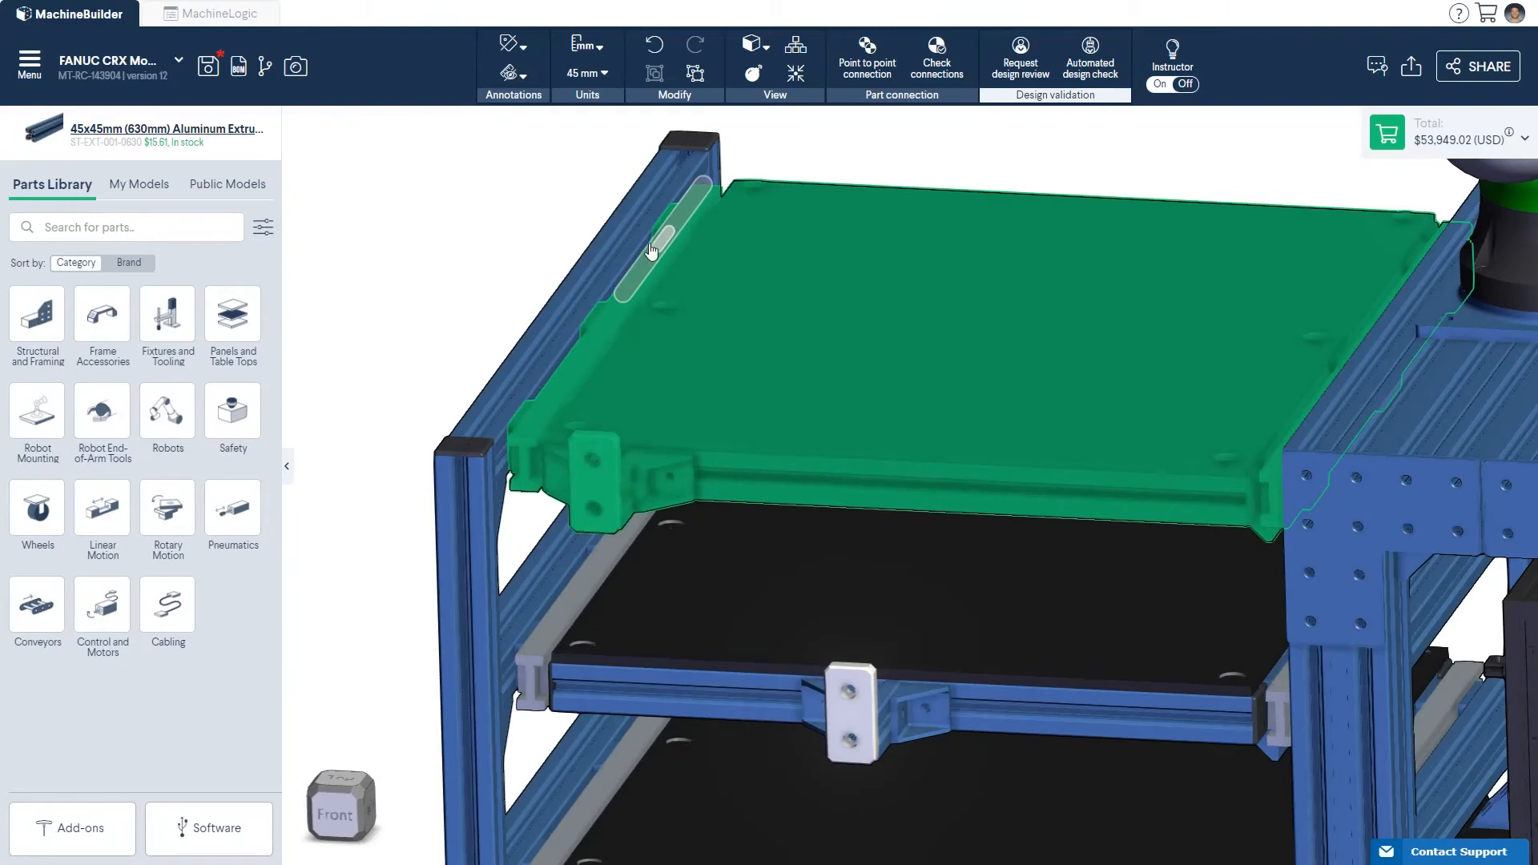
mouse_move(662, 240)
mouse_down()
mouse_move(636, 294)
mouse_move(659, 245)
mouse_up()
click(546, 261)
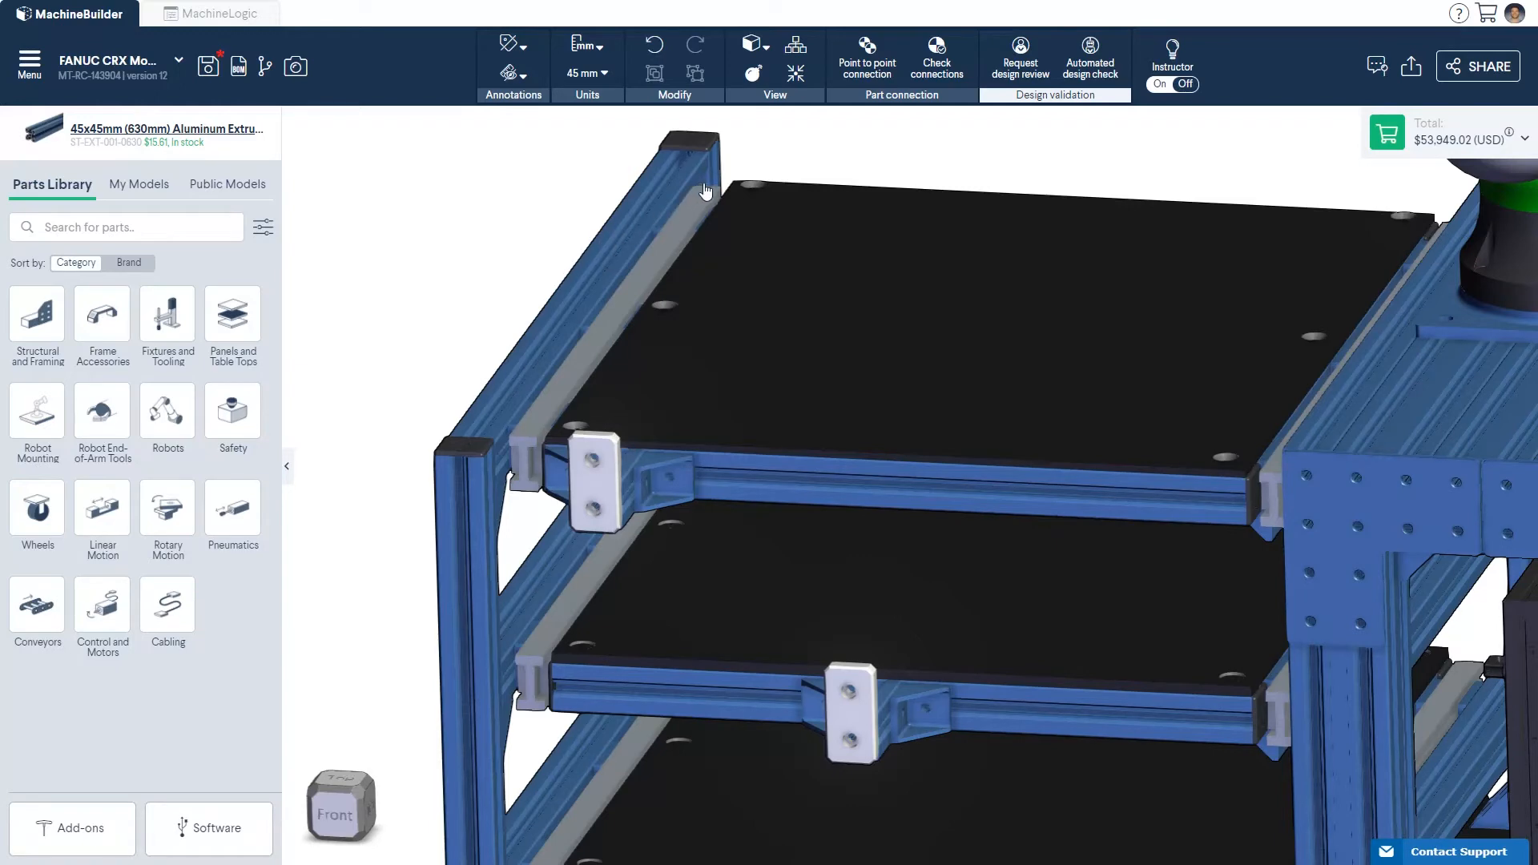
Step: Rename the new tray group as "Top Tray" in the design structure and close the structure
click(796, 44)
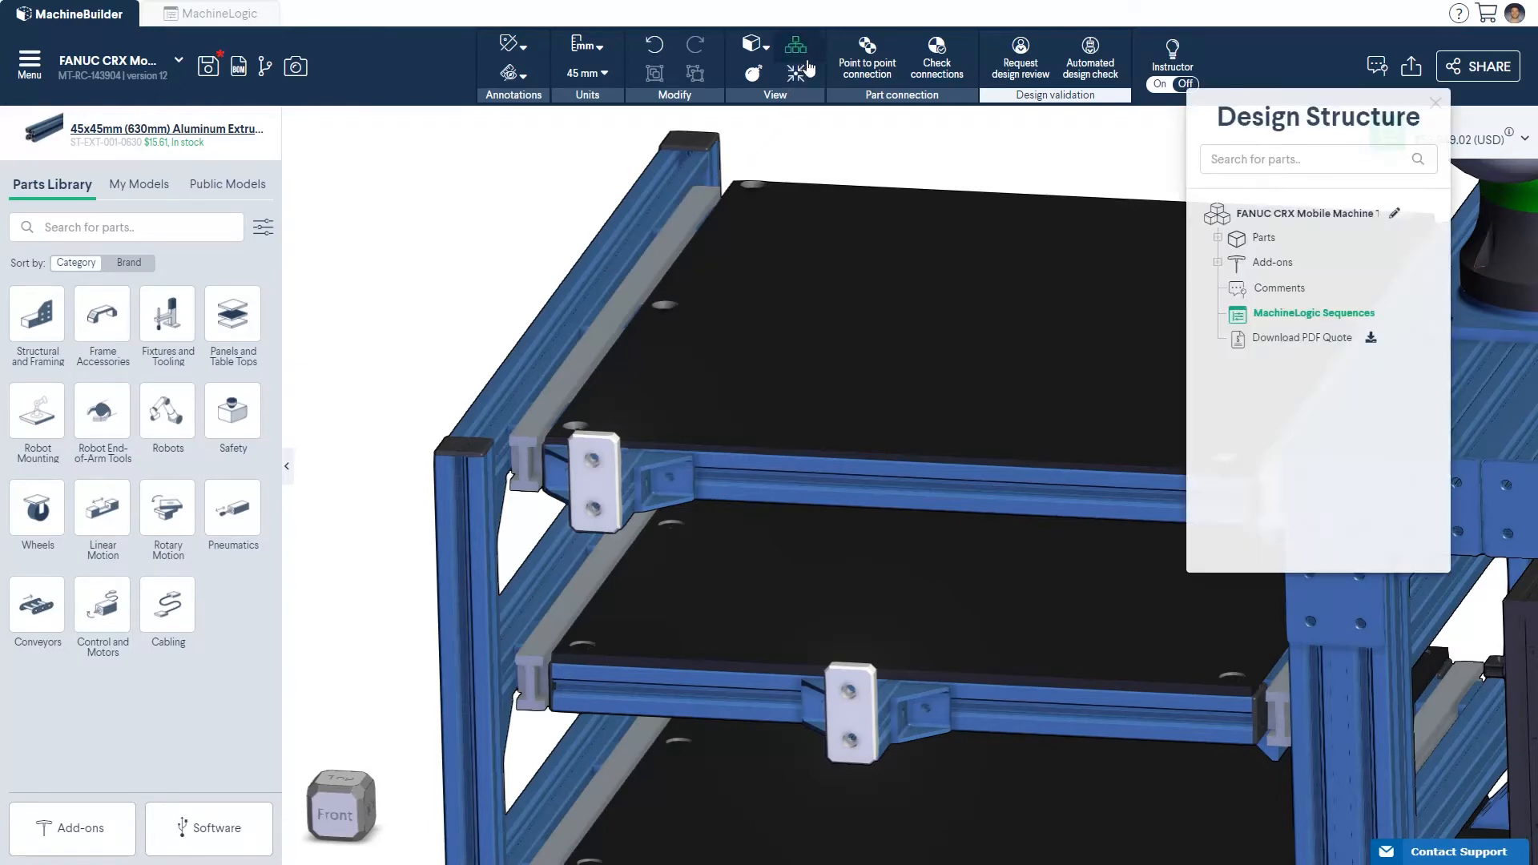
click(1264, 240)
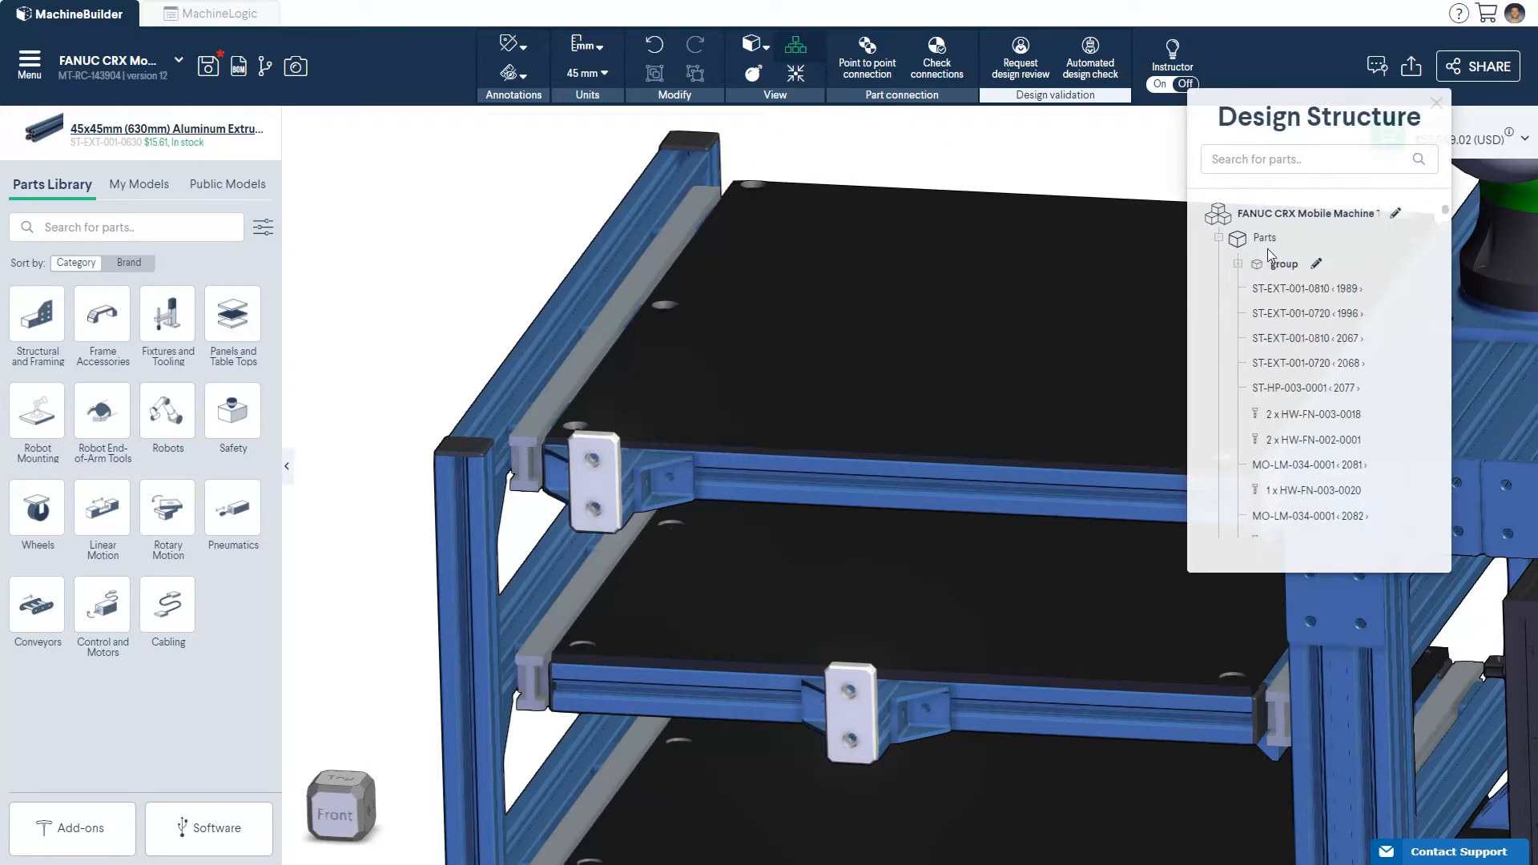
click(1318, 266)
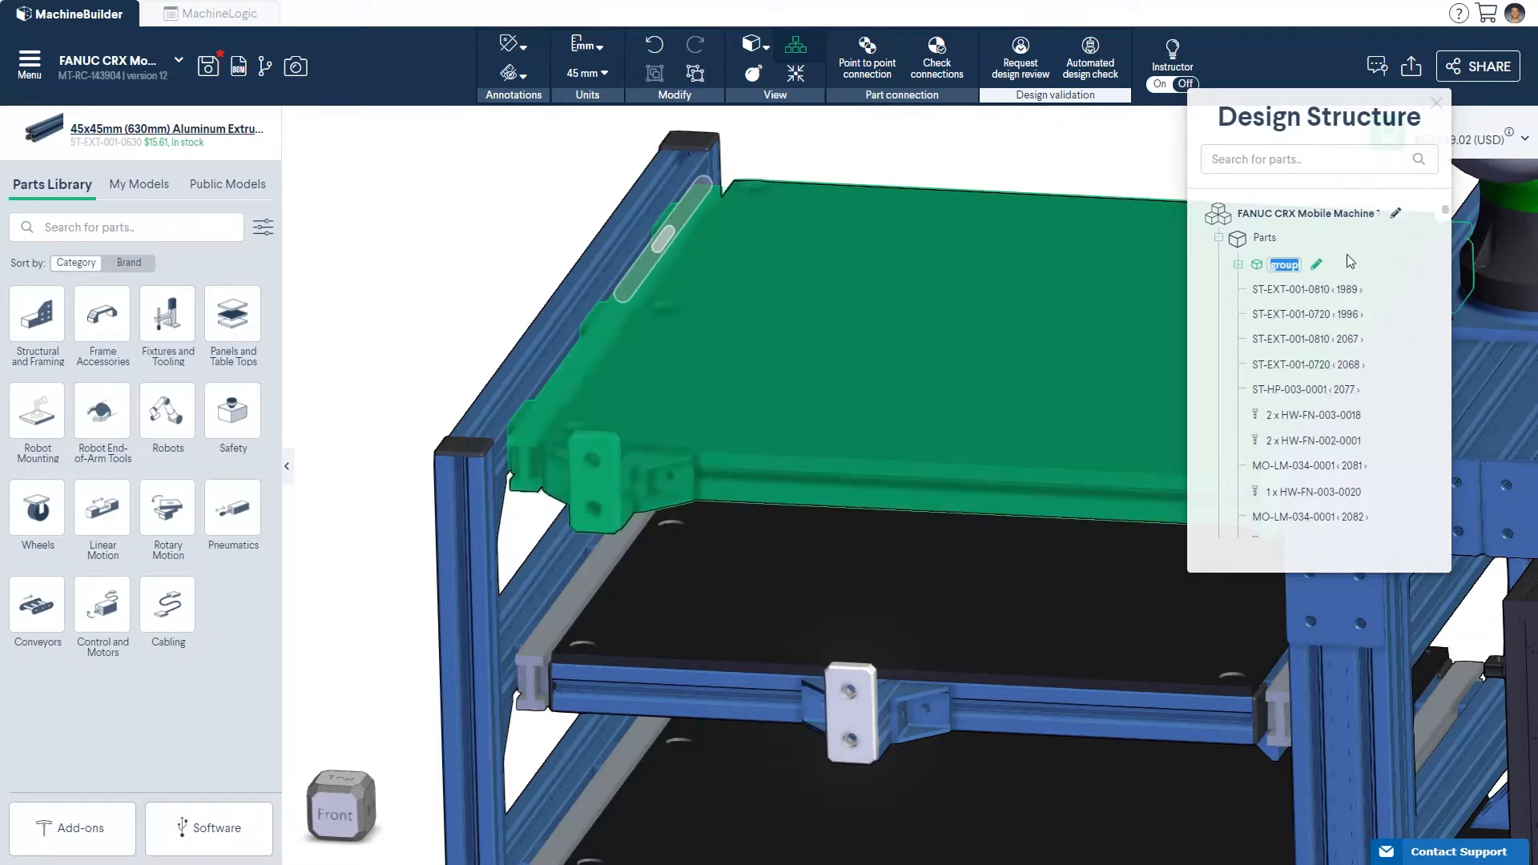
text(Top Tray)
click(1166, 186)
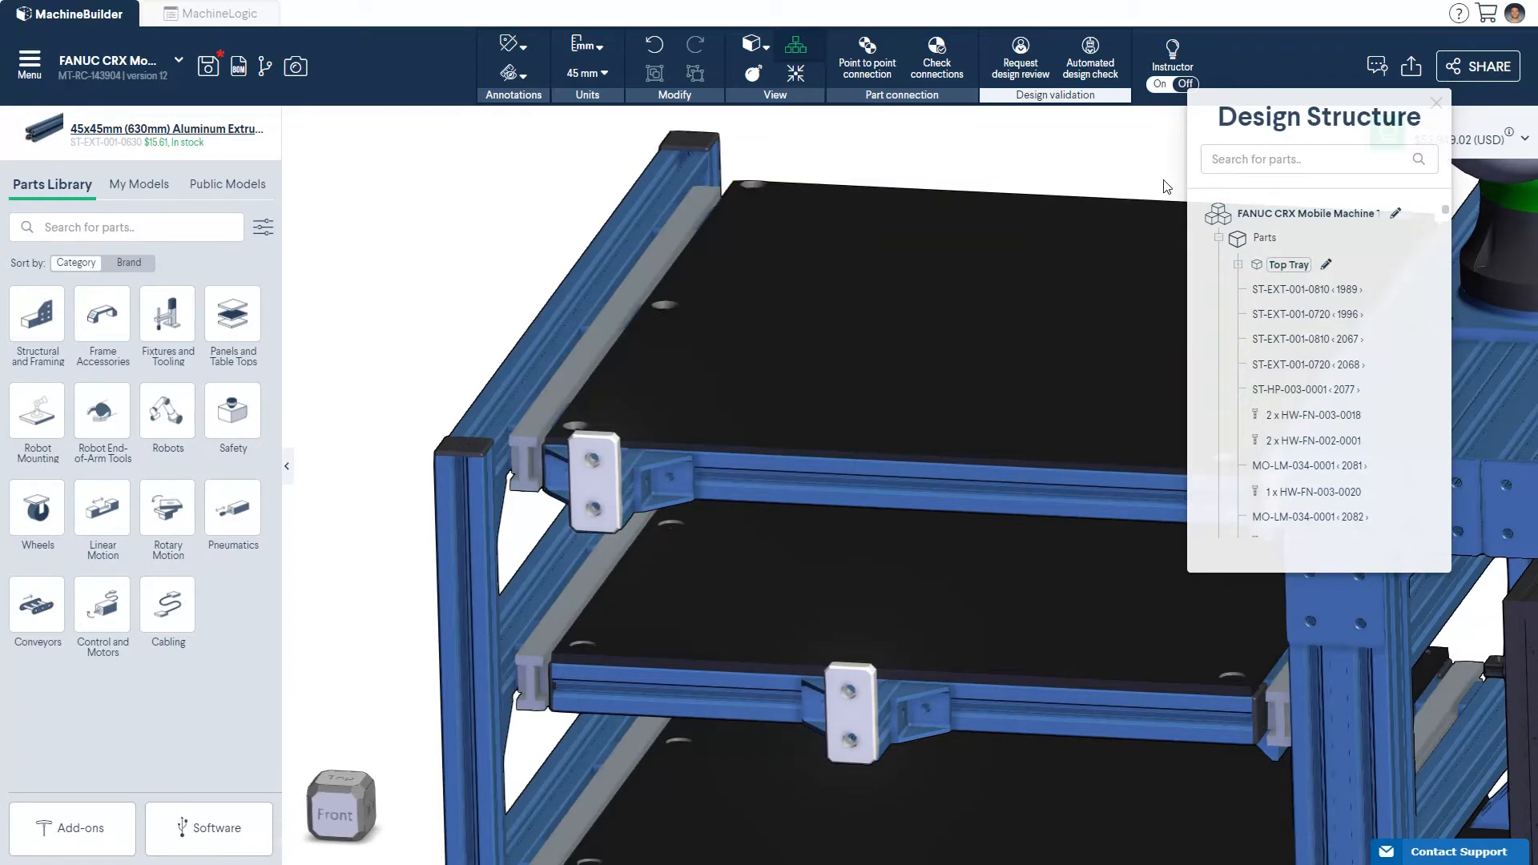
click(1436, 102)
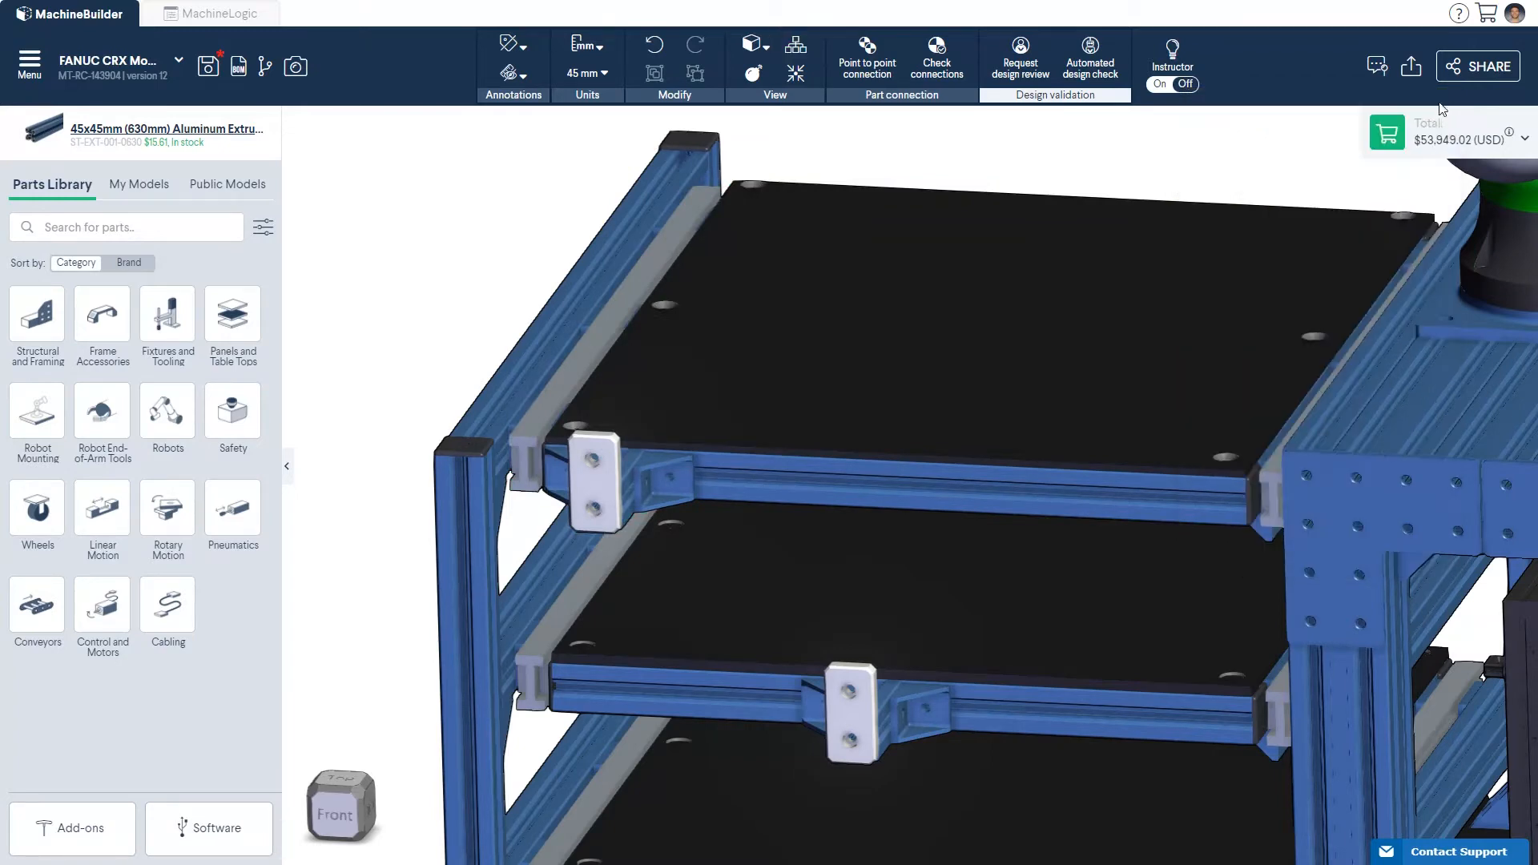
Step: Ungroup the Top Tray assembly and clear the selection
key(ctrl+u)
click(1156, 440)
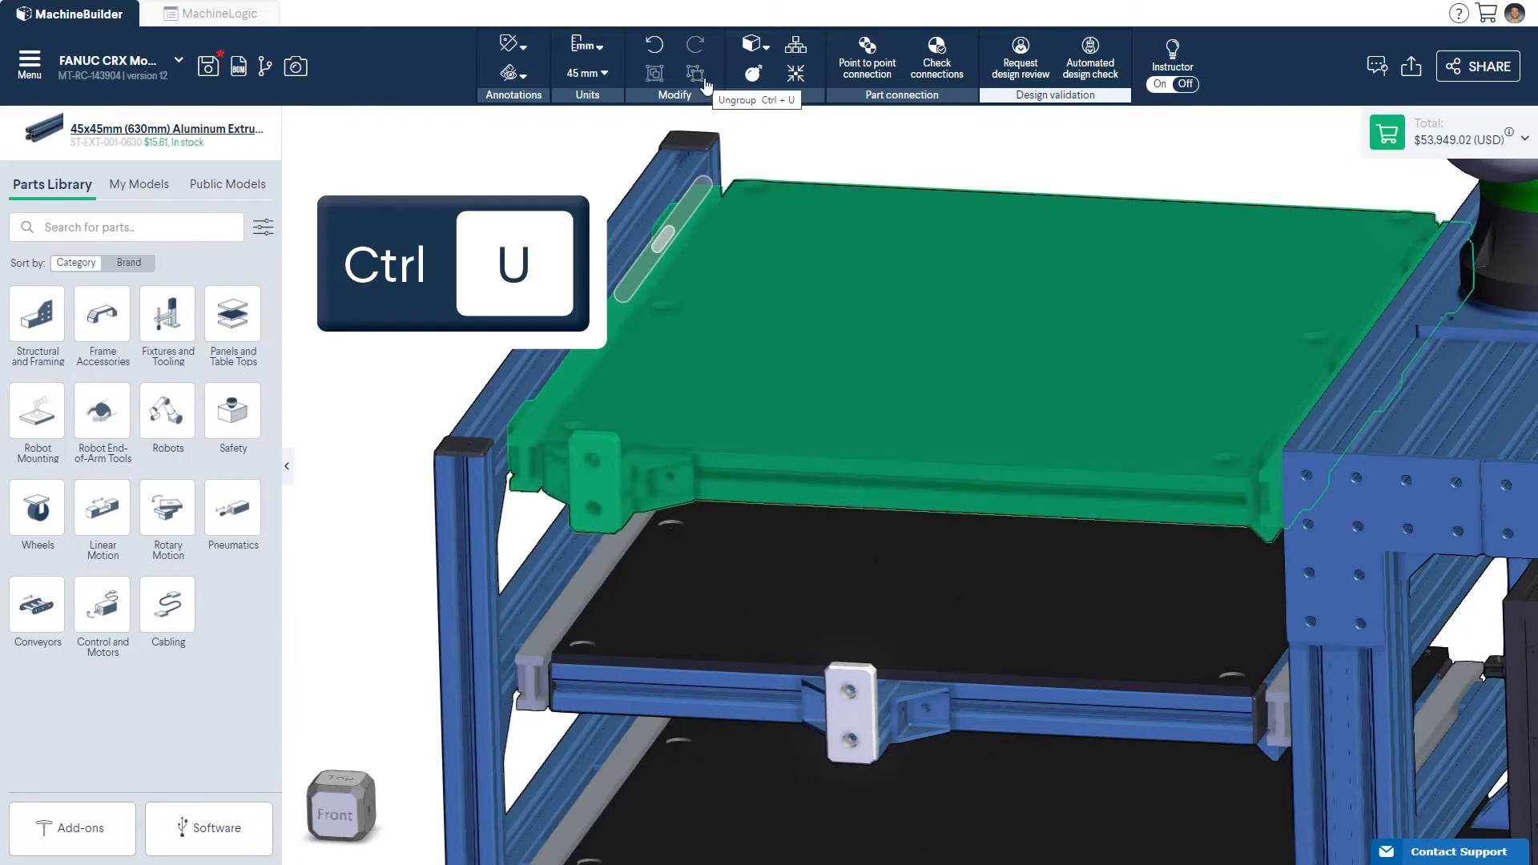
click(703, 80)
click(737, 136)
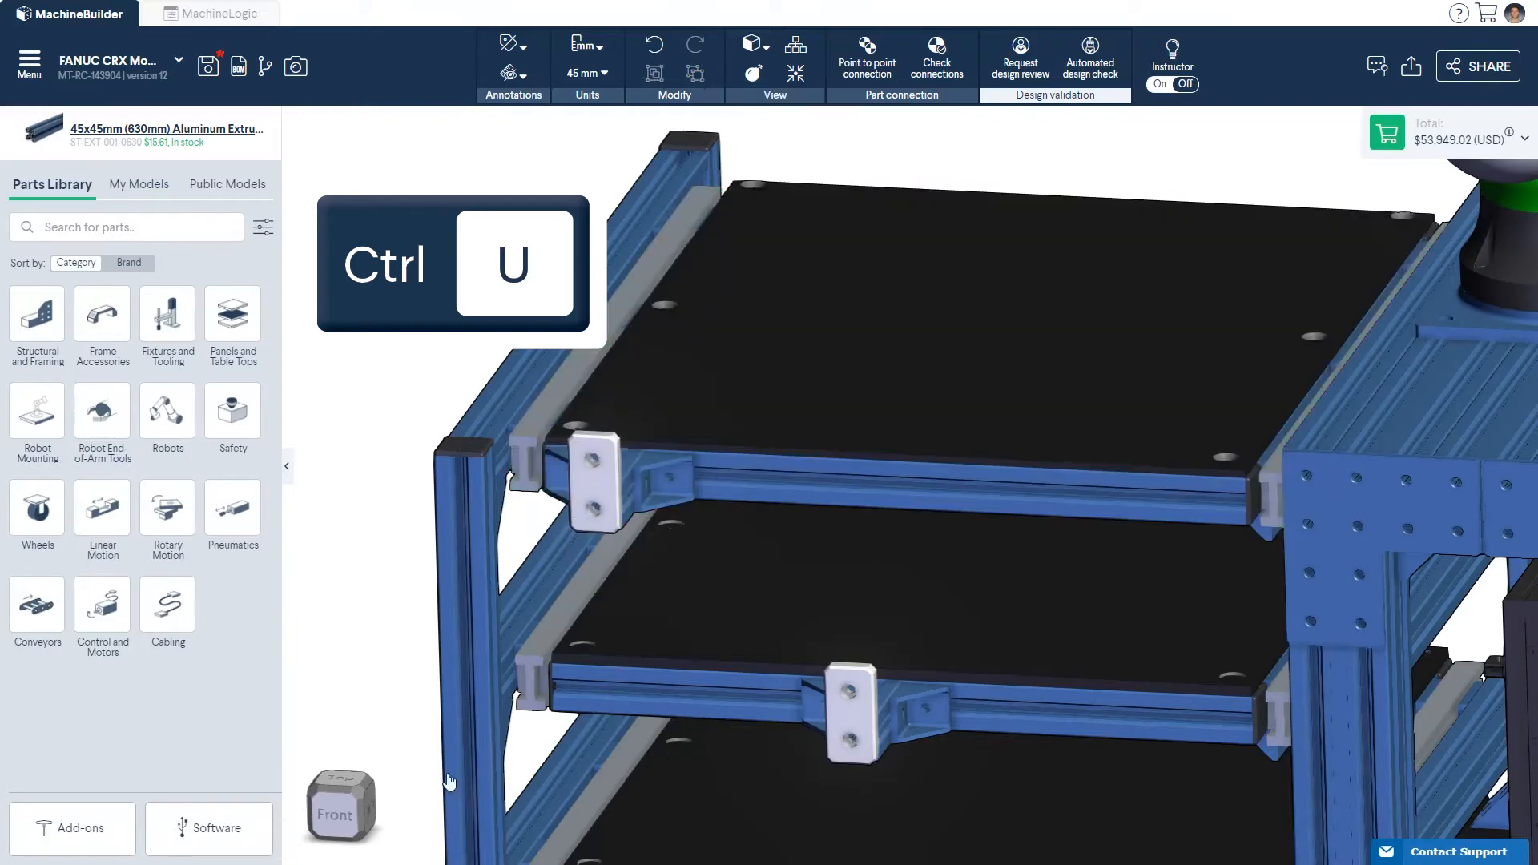
Step: Copy the whole top tray assembly from the front view and paste the copy in the empty space beside the machine
click(322, 829)
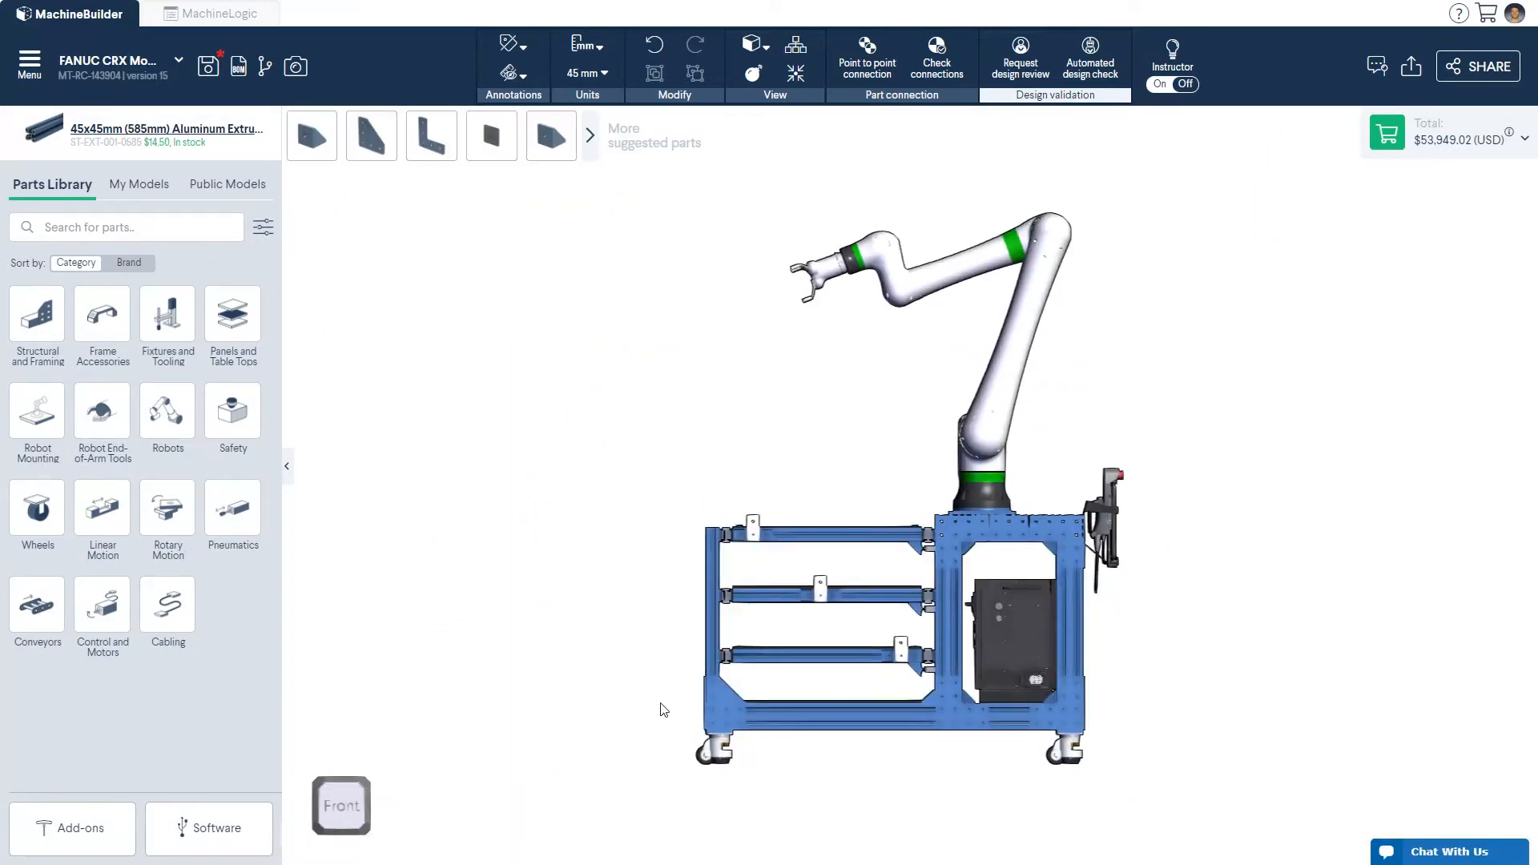
scroll(833, 543, up, 5)
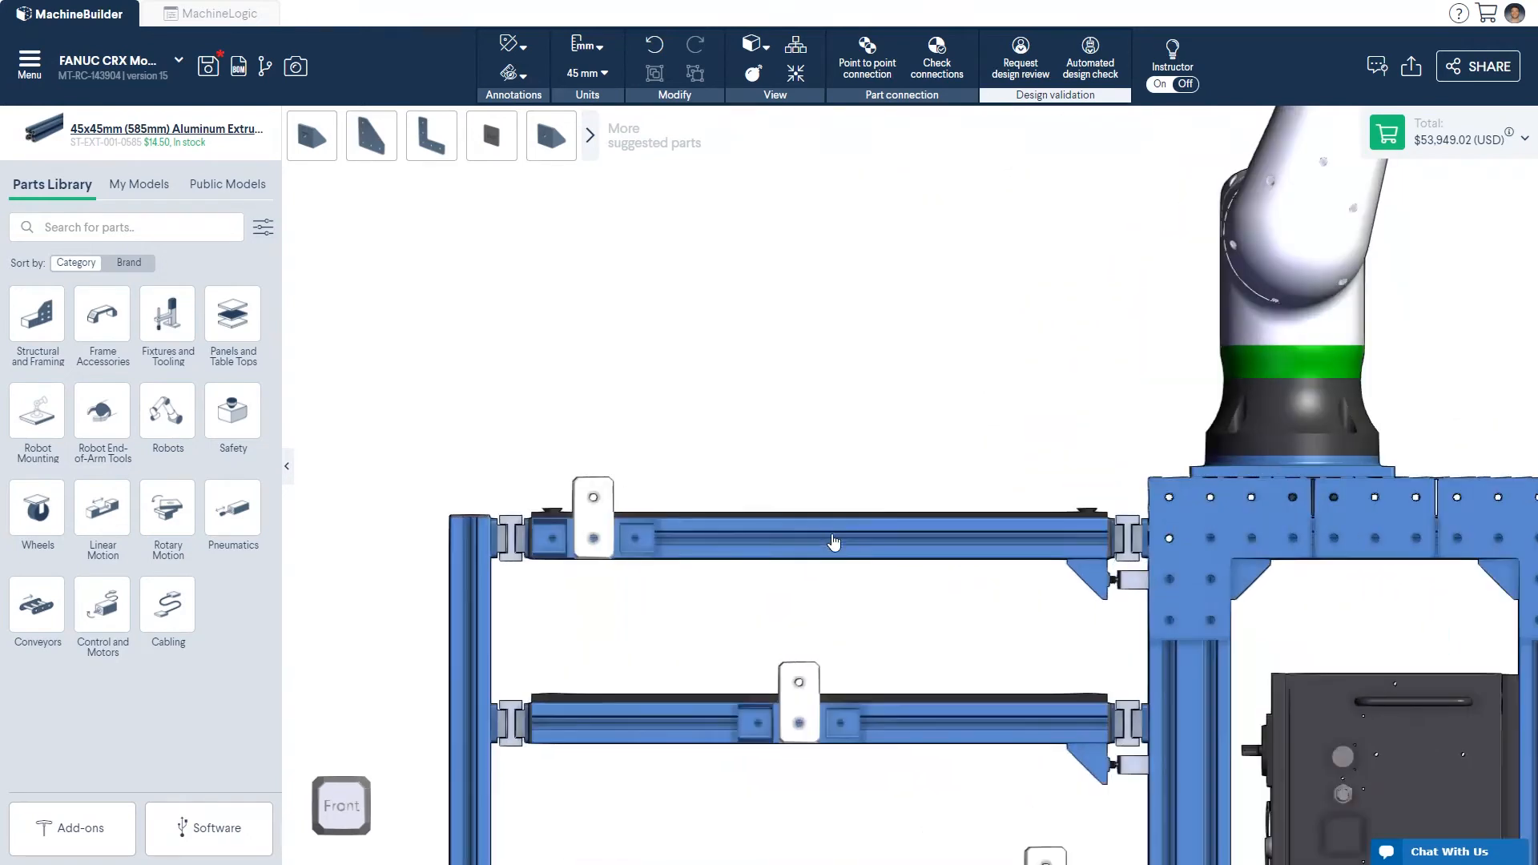
drag(1119, 493, 510, 612)
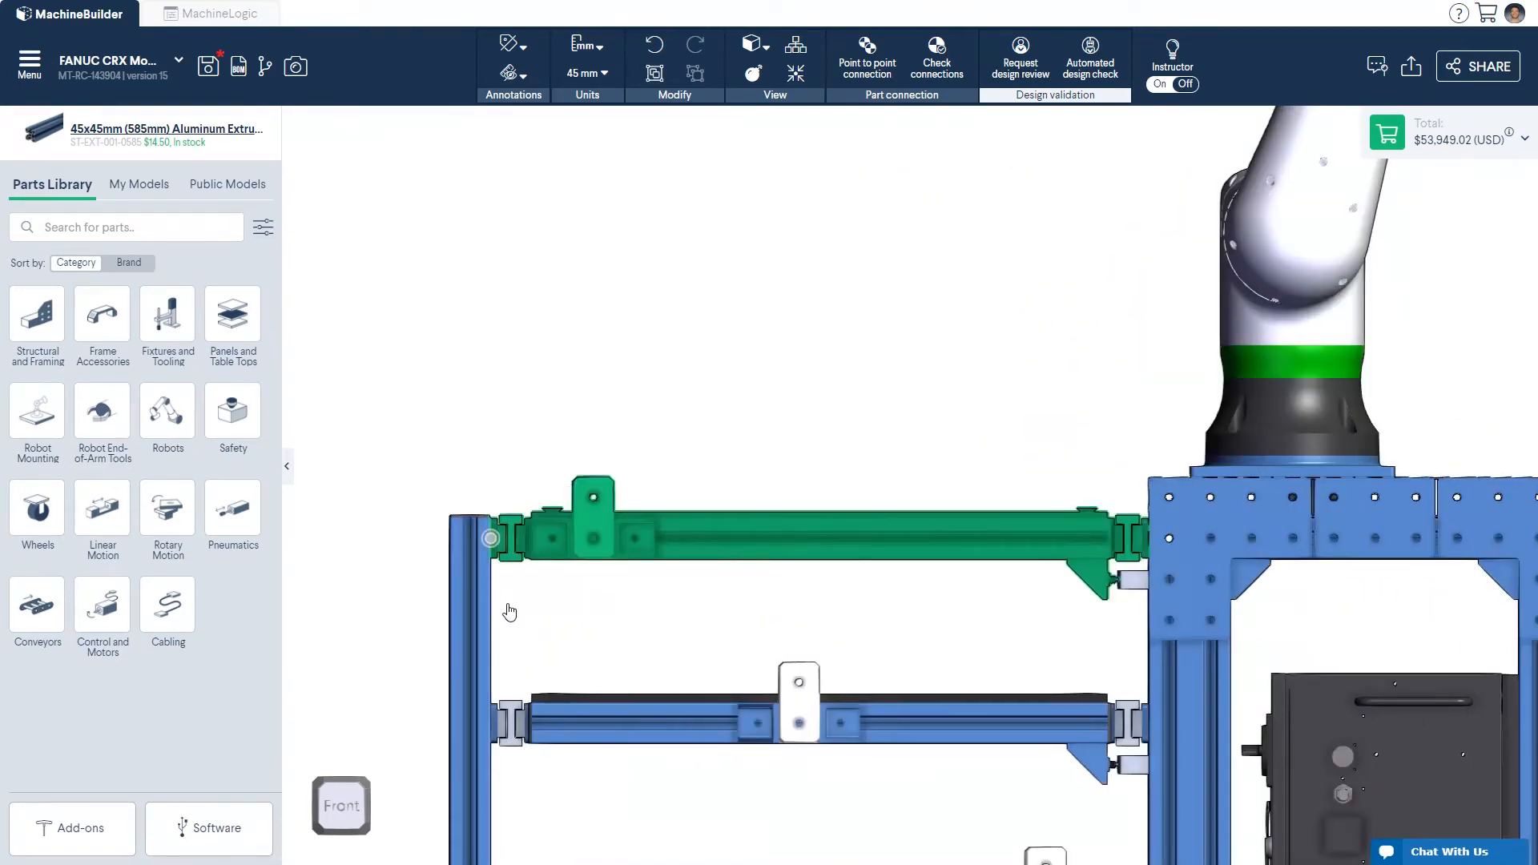
scroll(510, 612, down, 7)
right_drag(511, 608, 1147, 521)
key(ctrl+c)
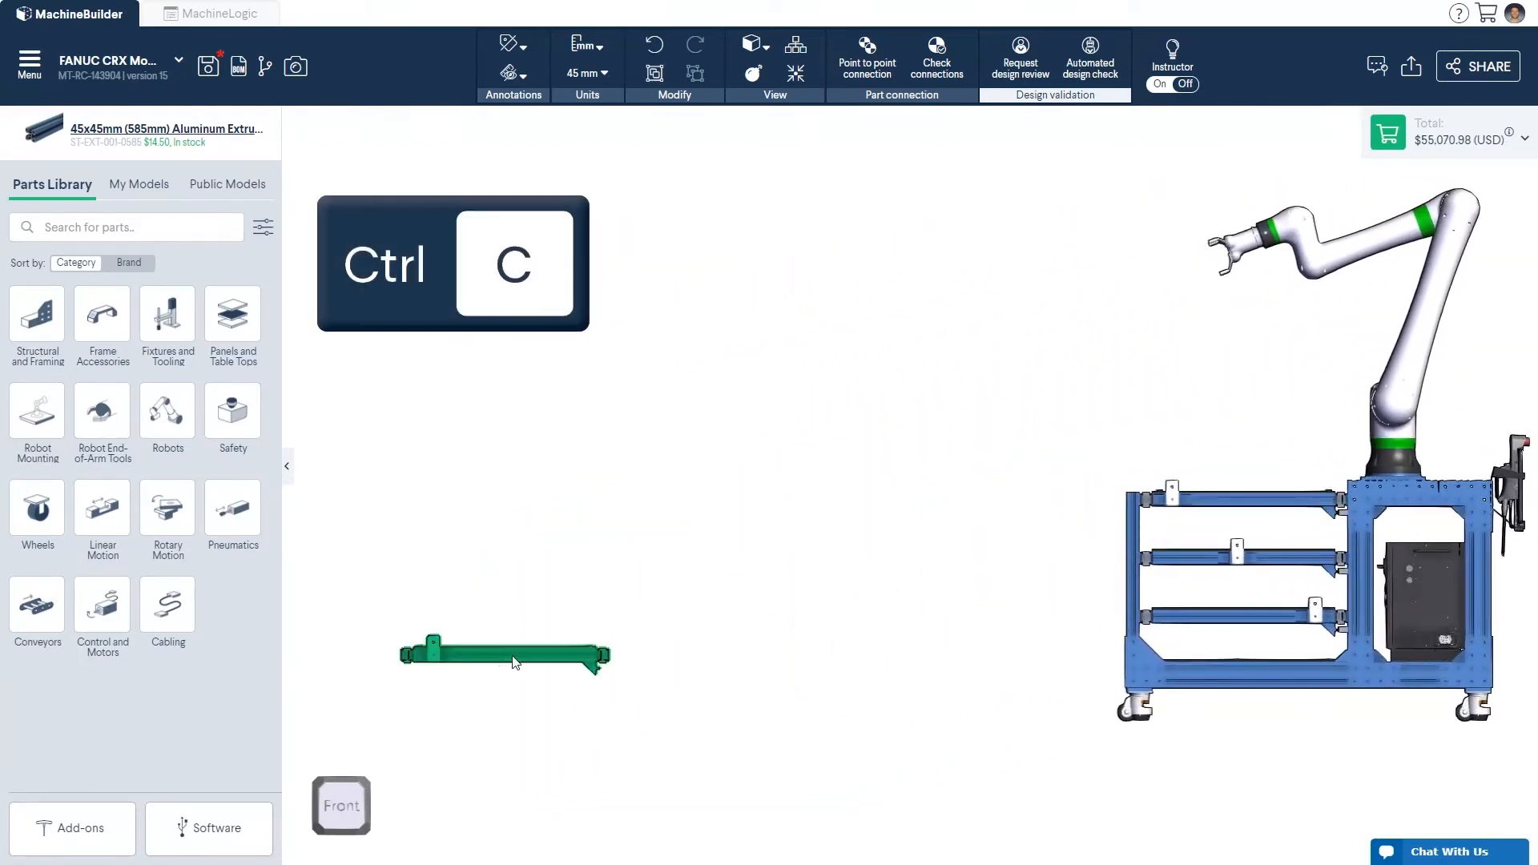
click(498, 670)
drag(496, 671, 457, 721)
Step: Select the pasted tray assembly and delete it
right_drag(457, 721, 667, 615)
drag(865, 449, 504, 696)
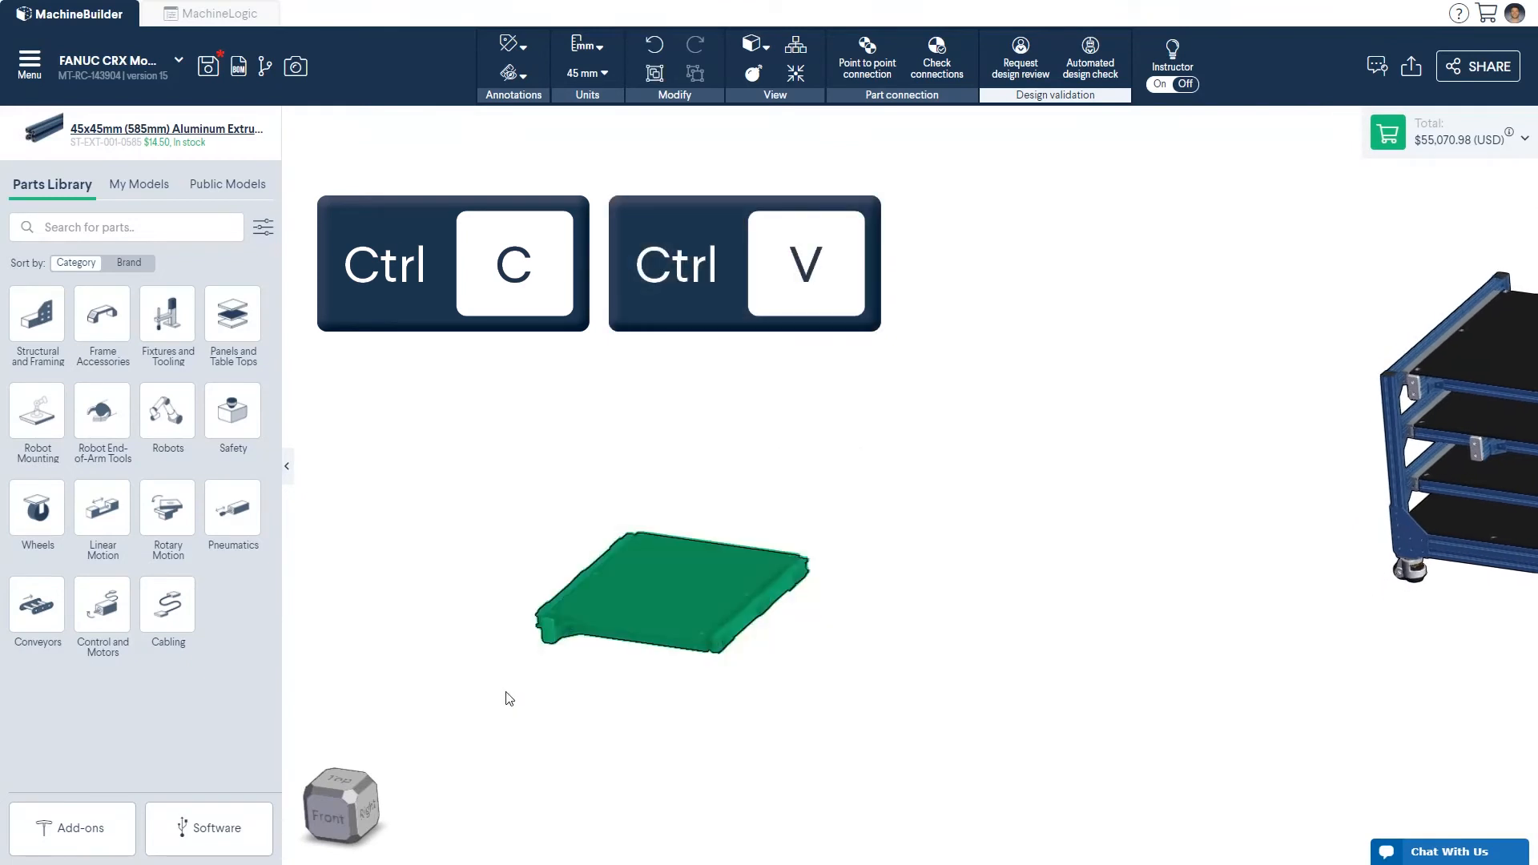
key(Delete)
Step: Paste another copy of the top tray assembly on the open side of the machine's tray rack
right_drag(1266, 601, 602, 684)
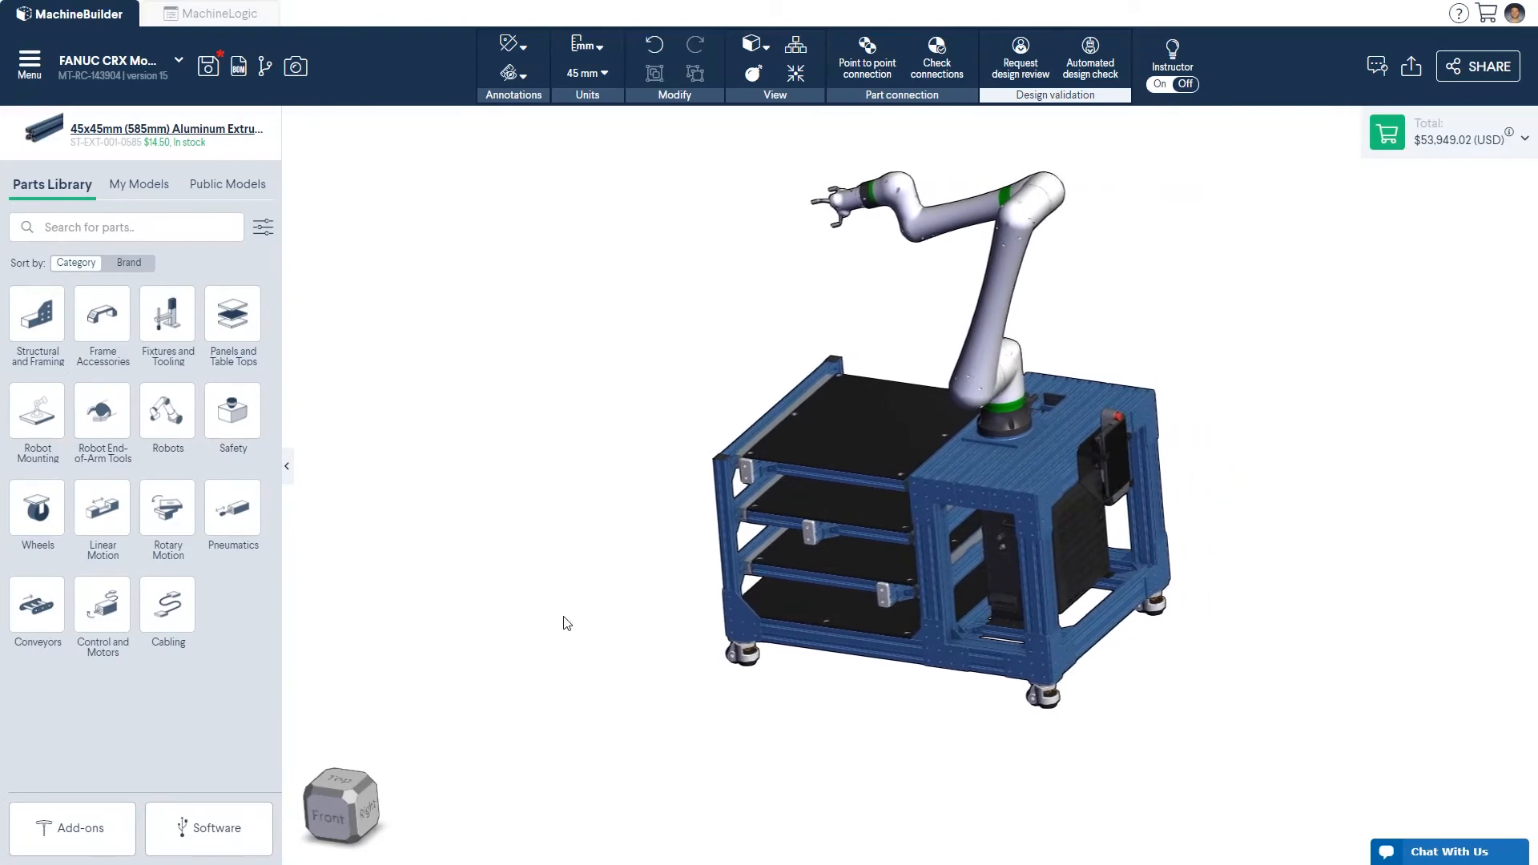
key(ctrl+v)
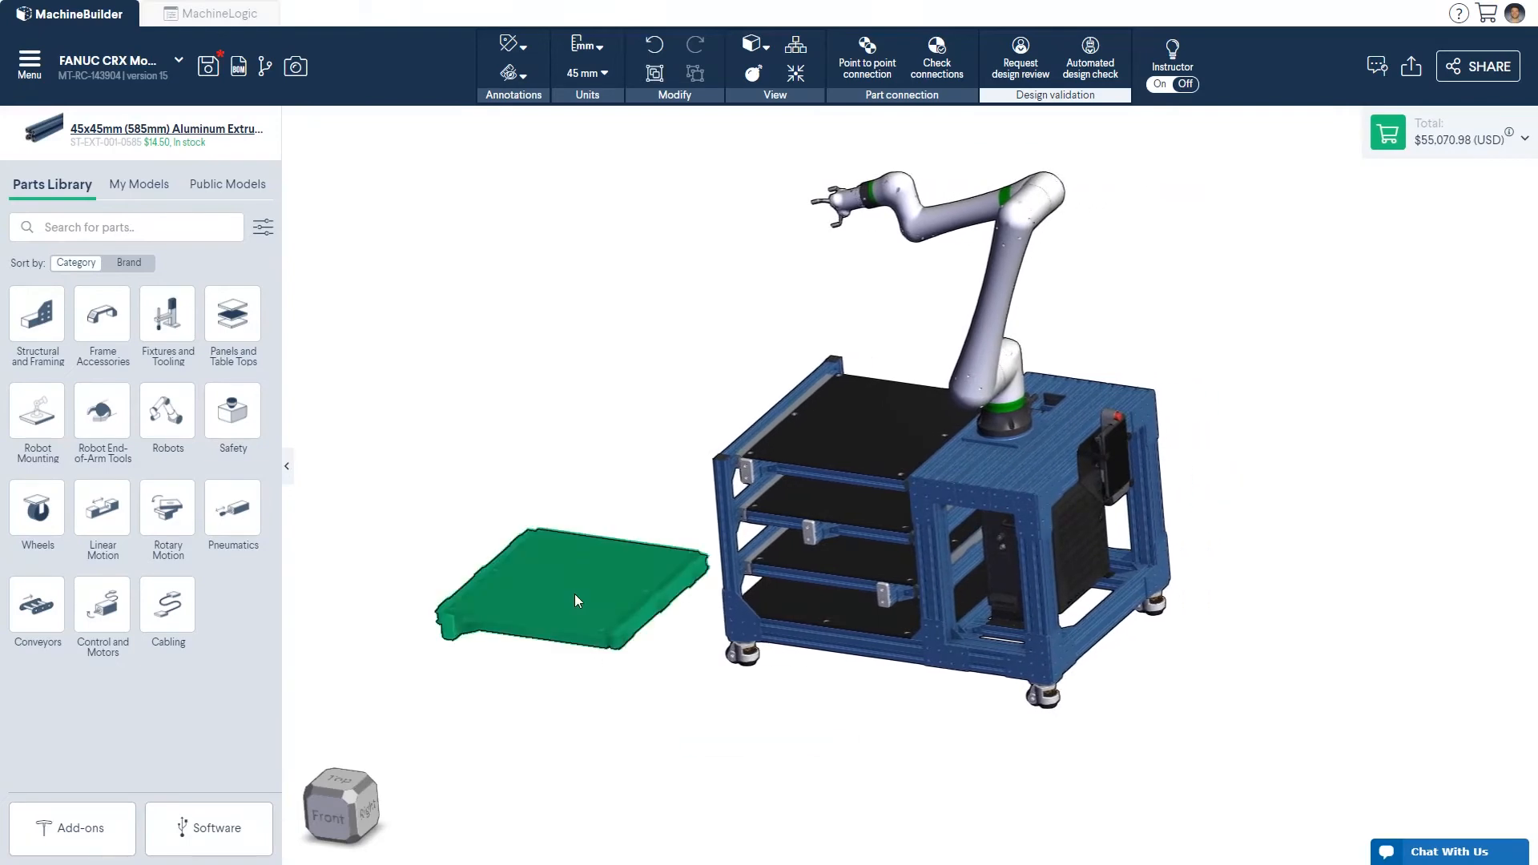
click(592, 659)
drag(592, 659, 677, 715)
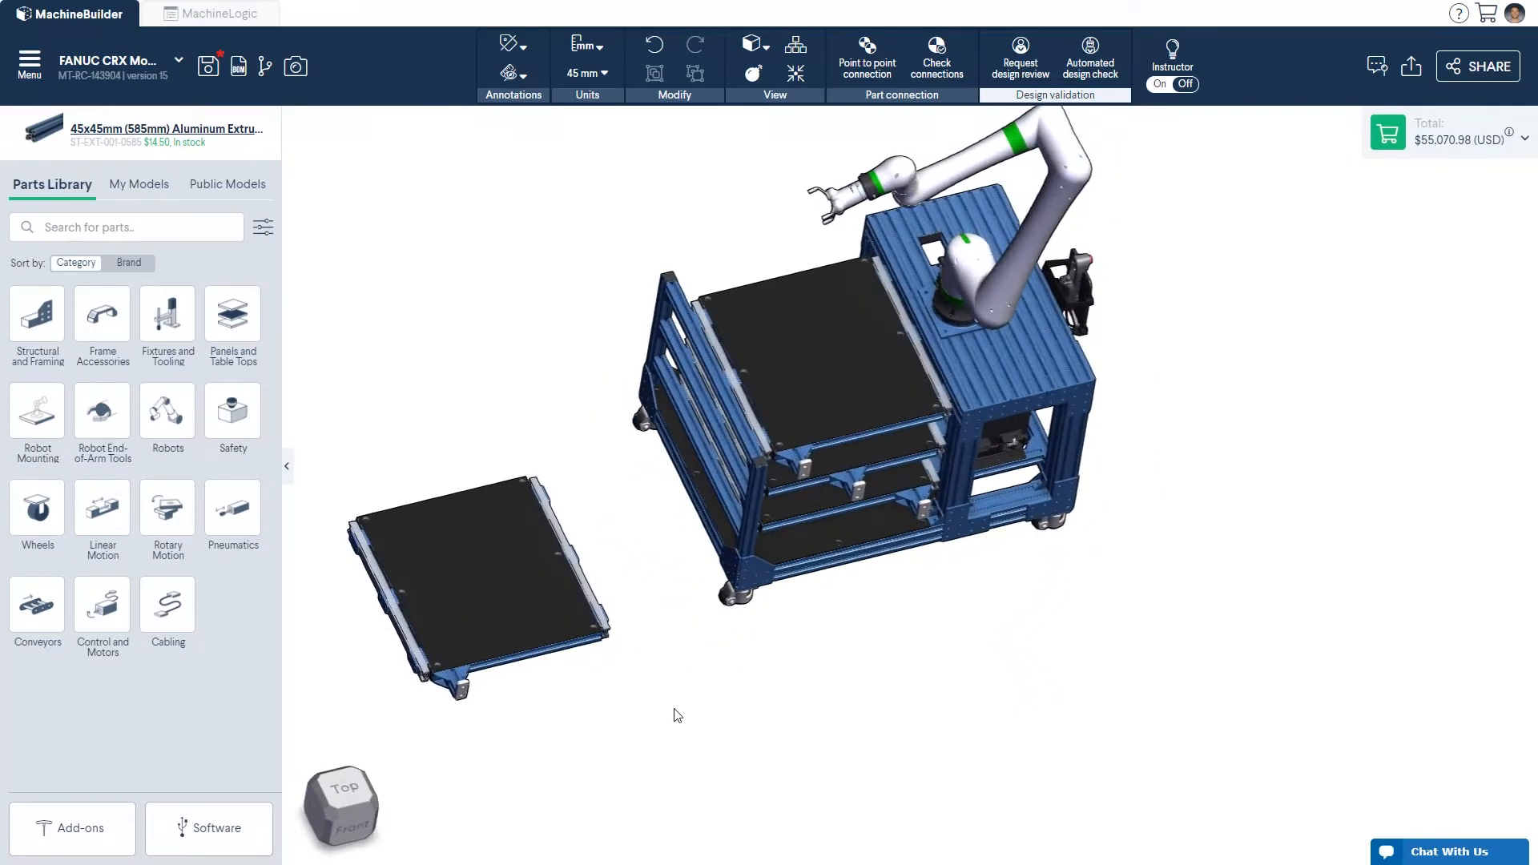
Step: Delete all parts of the second tray copy standing beside the machine
drag(615, 439, 320, 723)
key(Delete)
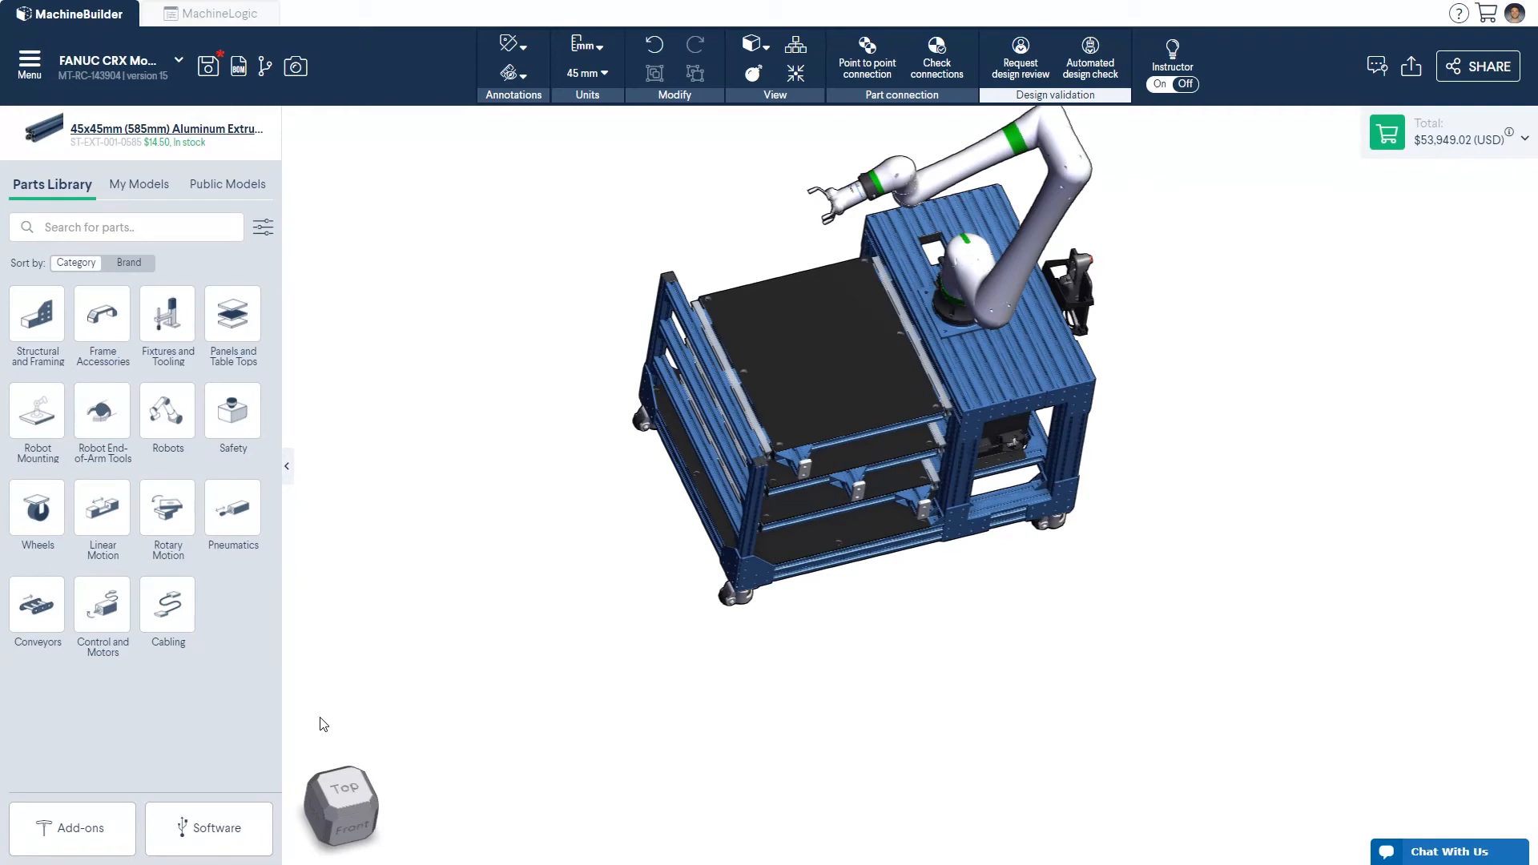
key(r)
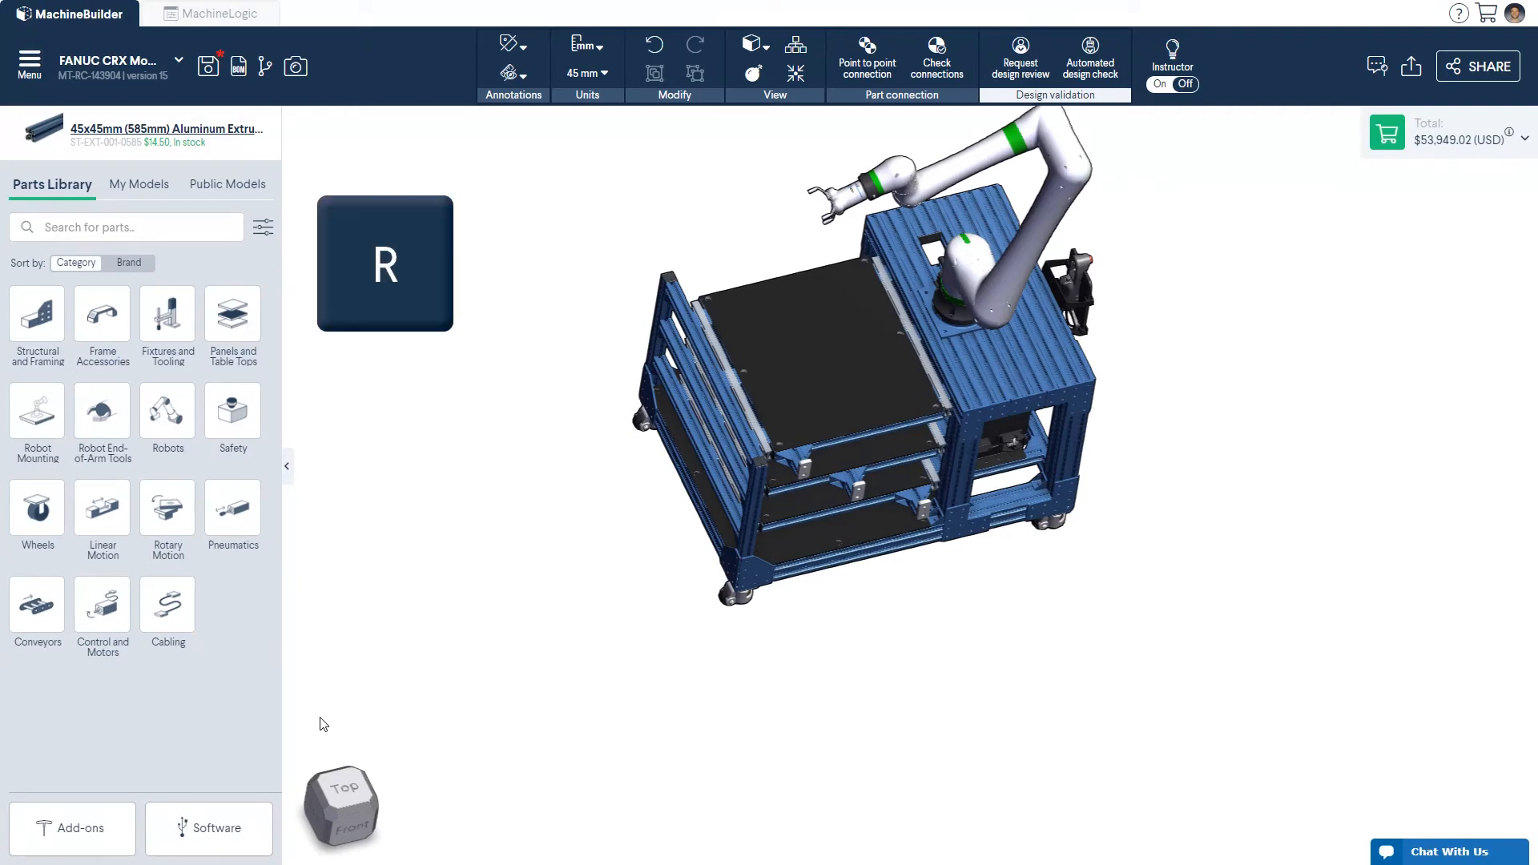
Step: Hide the black HDPE panel covering the top tray so its frame is accessible
key(r)
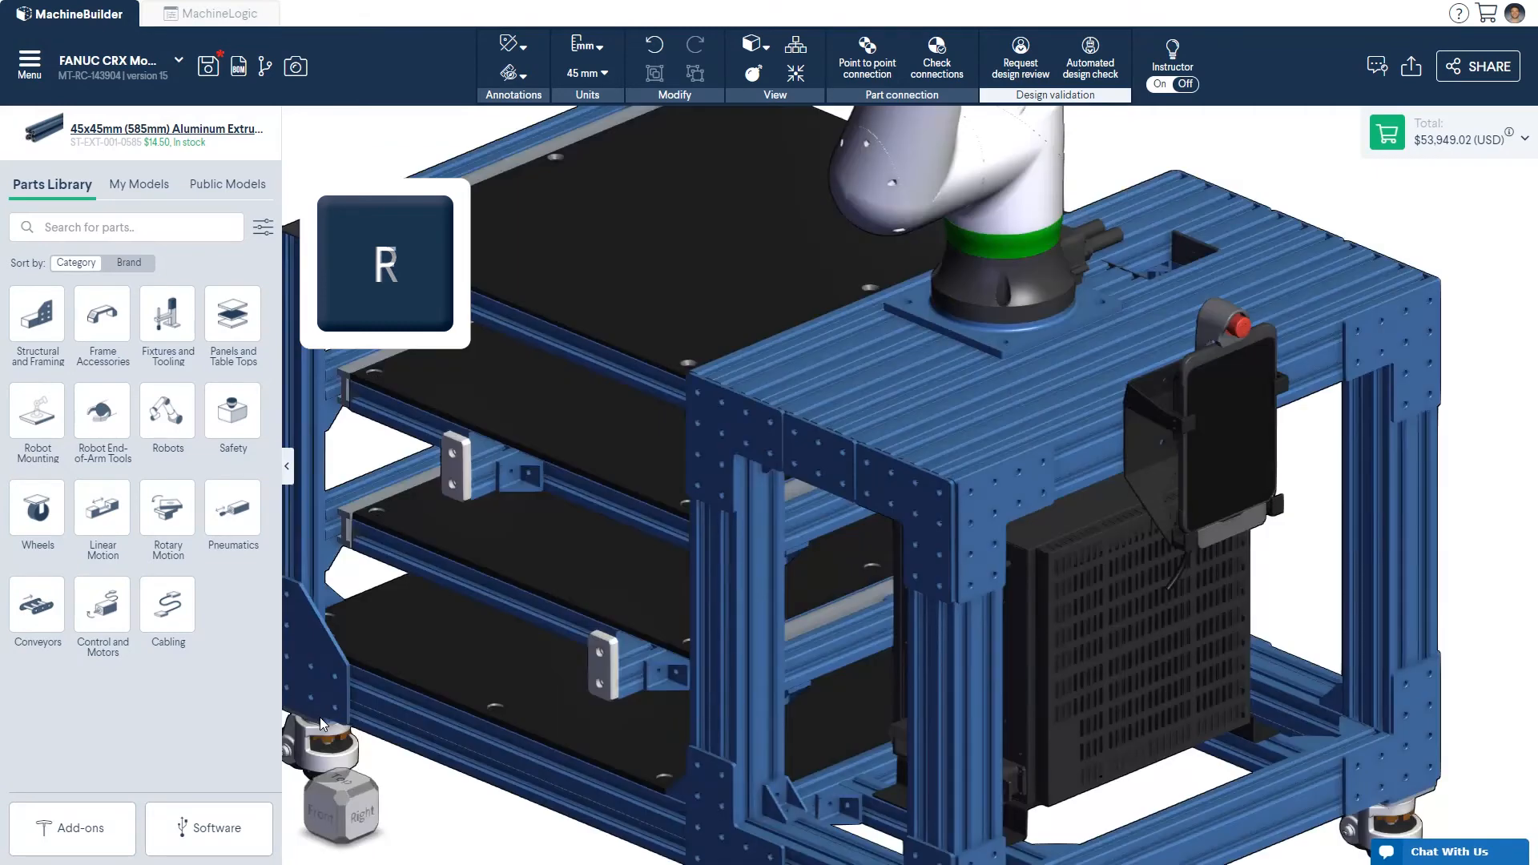
key(f)
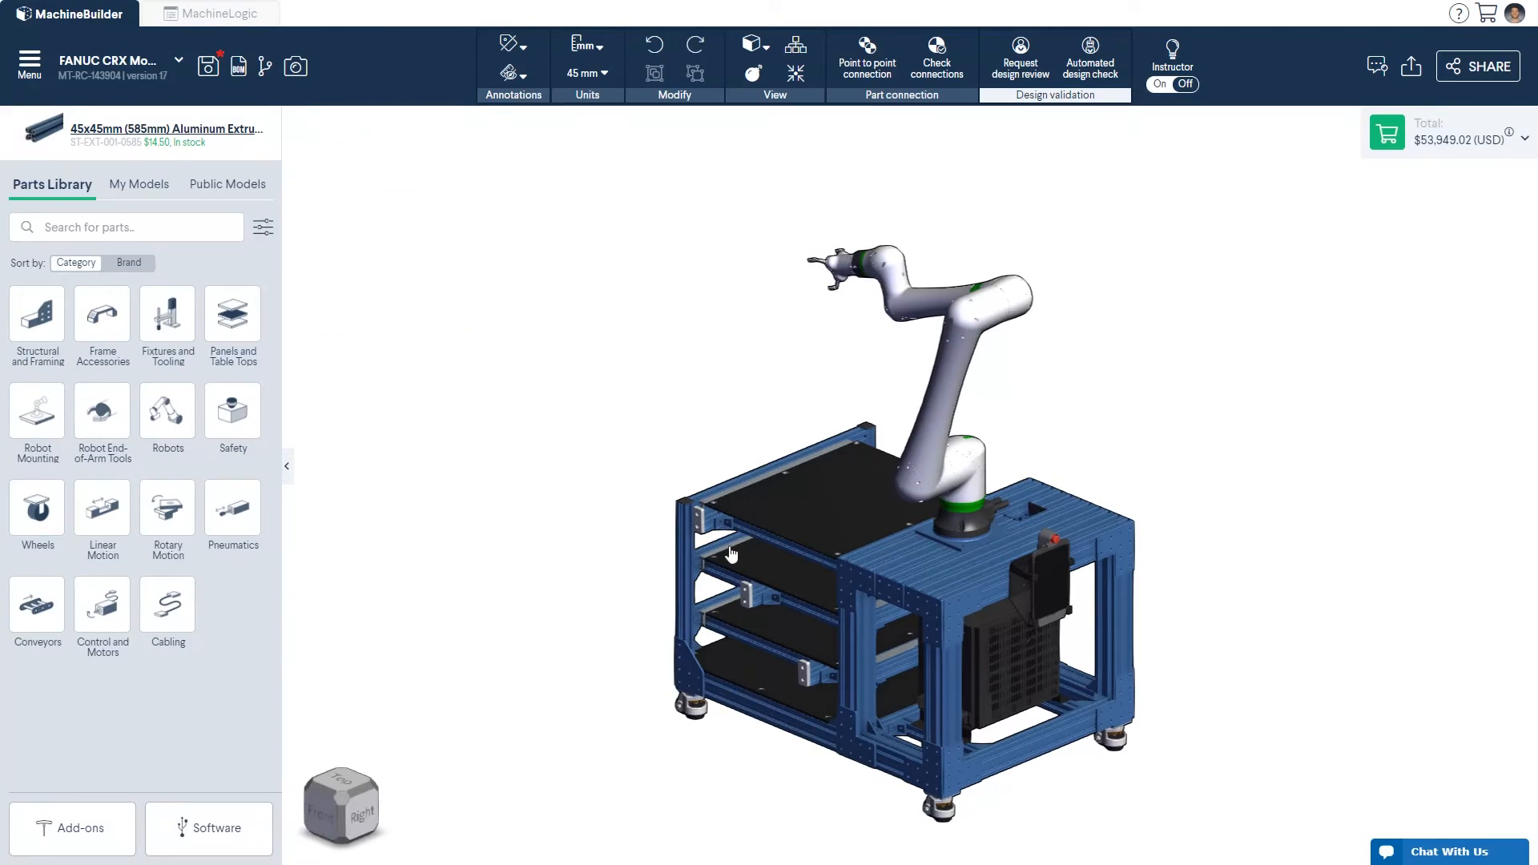
scroll(800, 486, up, 5)
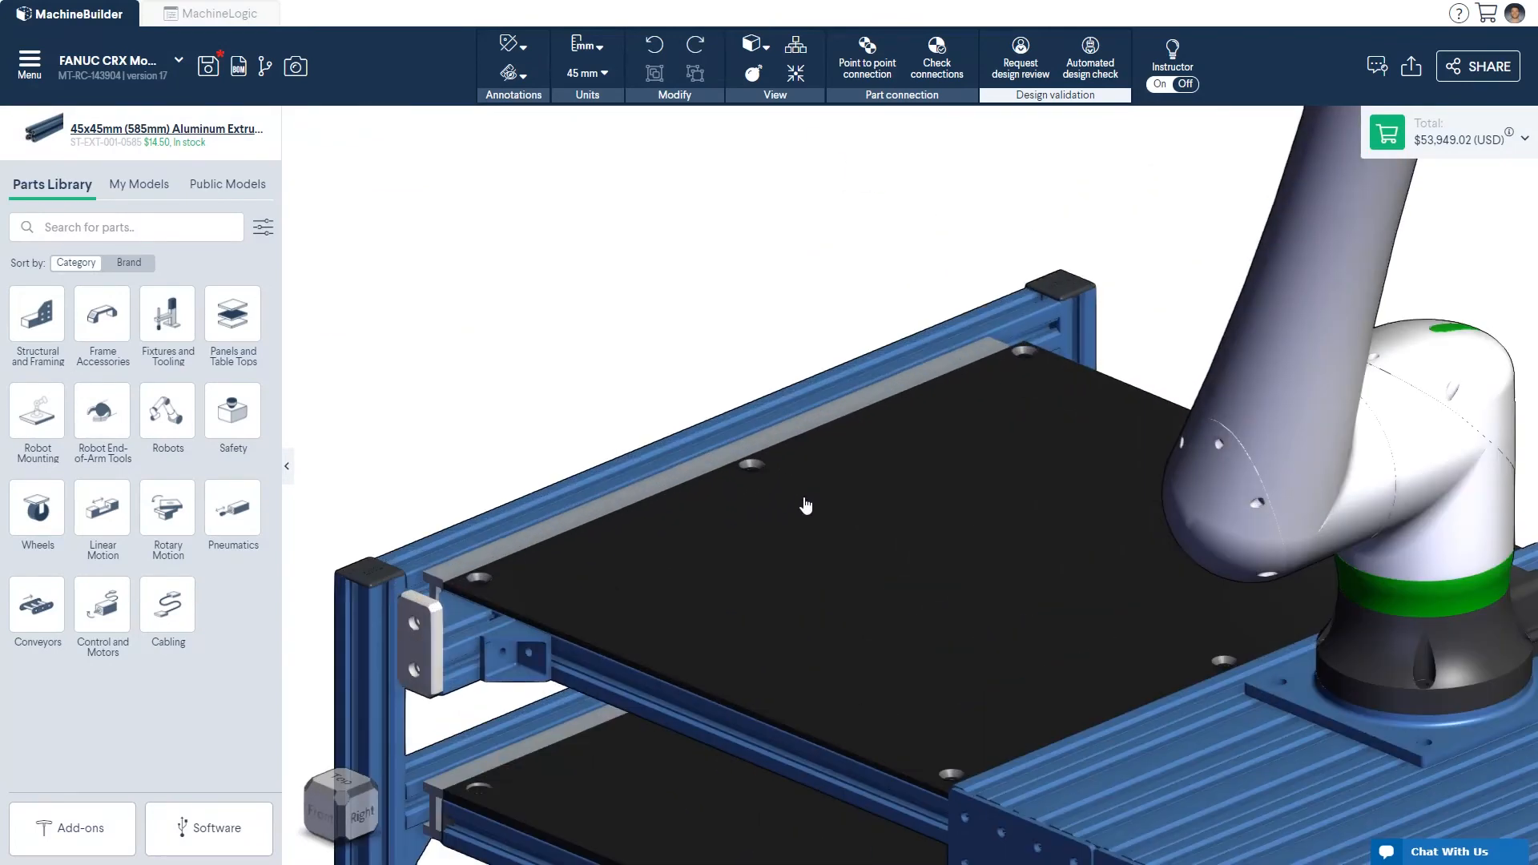
click(806, 505)
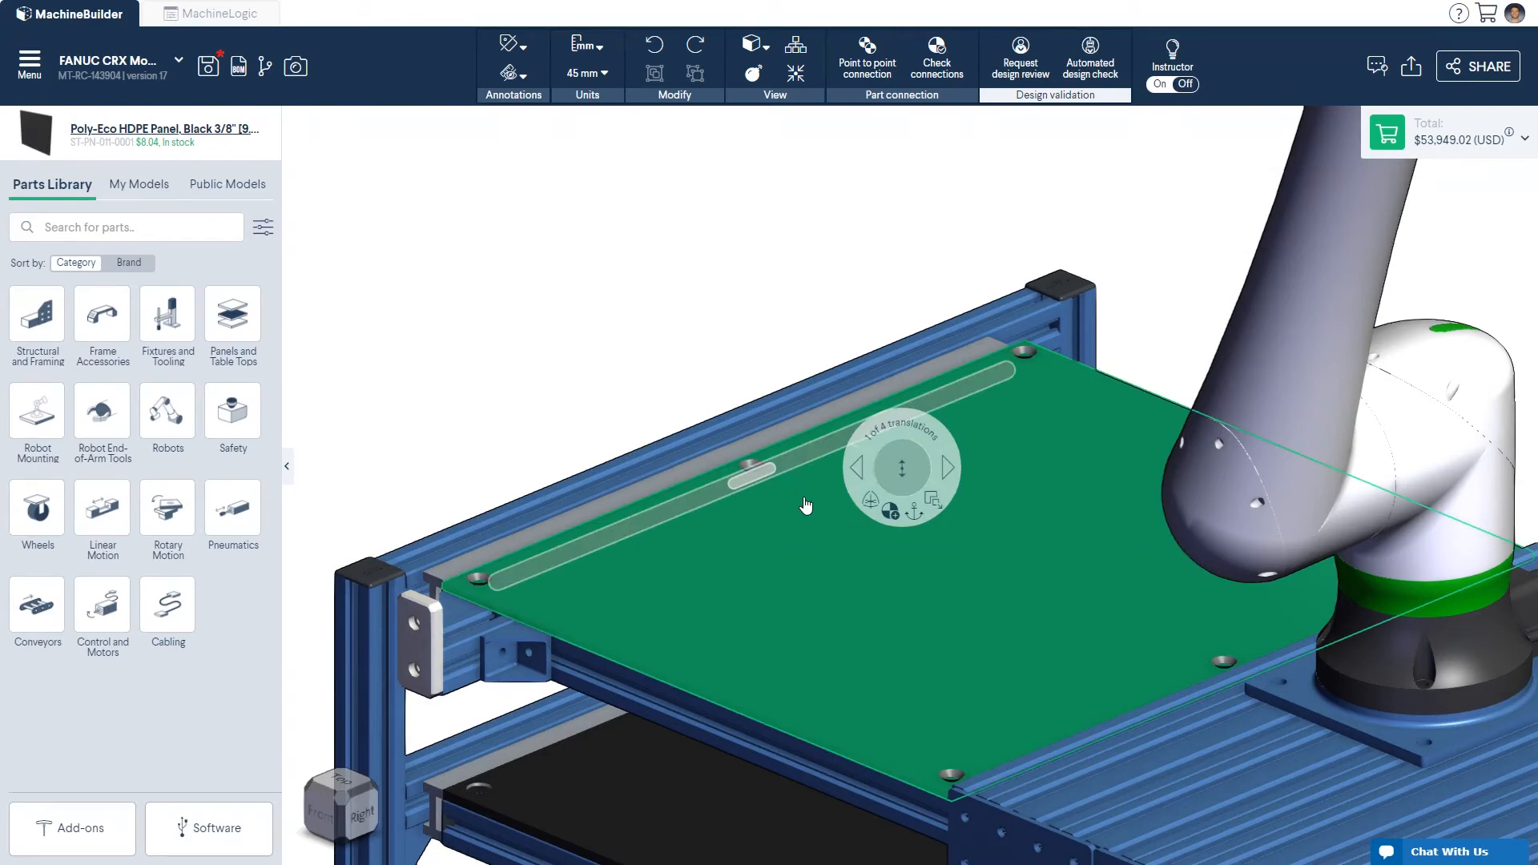
key(ctrl+h)
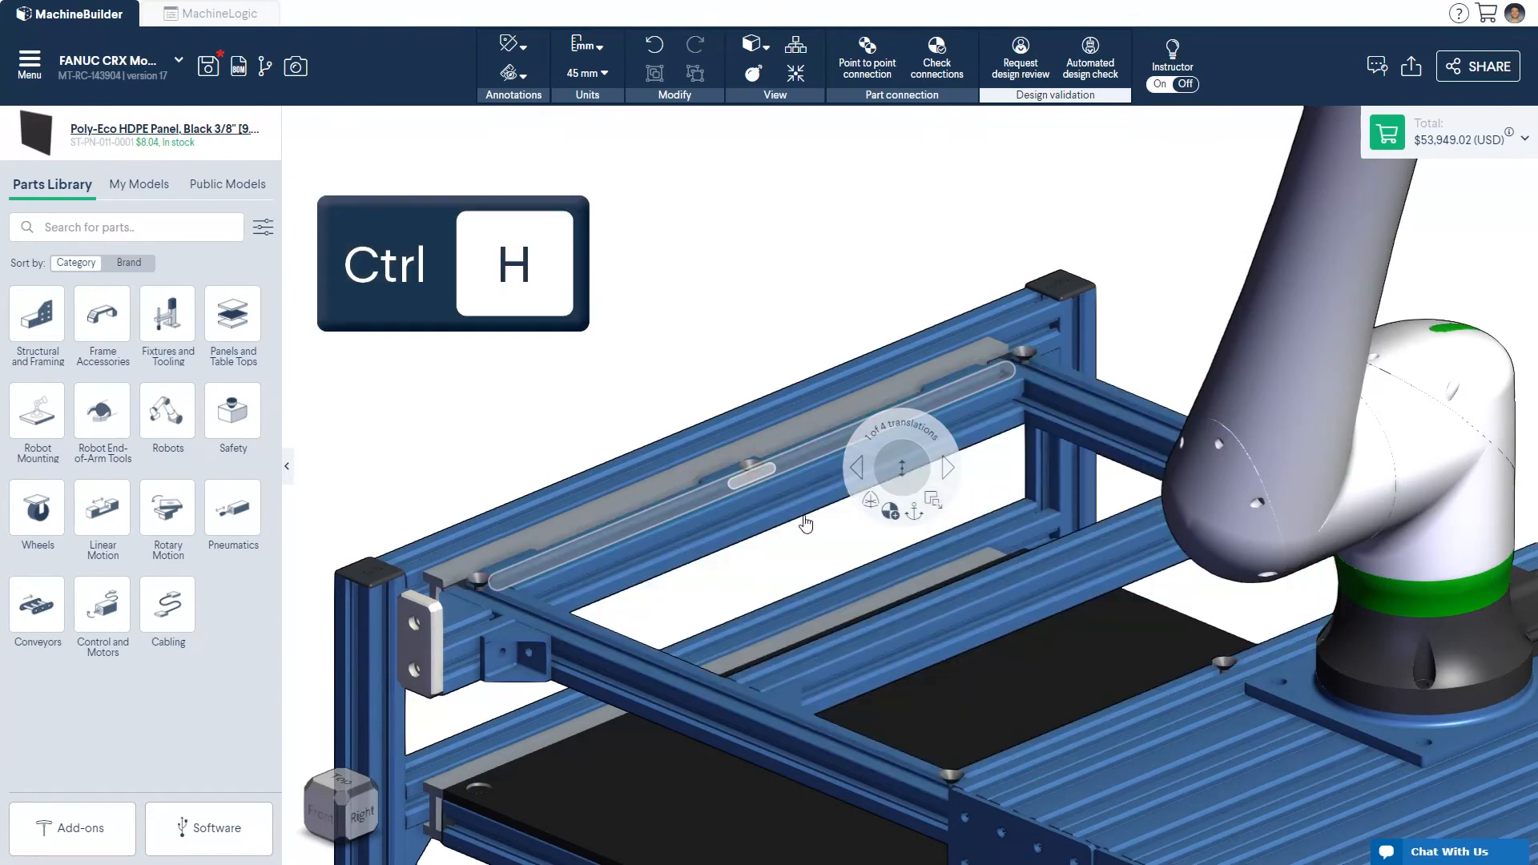
click(803, 531)
Step: Add Die Cast Gussets with Locators at the inner corners of the top tray frame, and unhide the tray panel
click(45, 330)
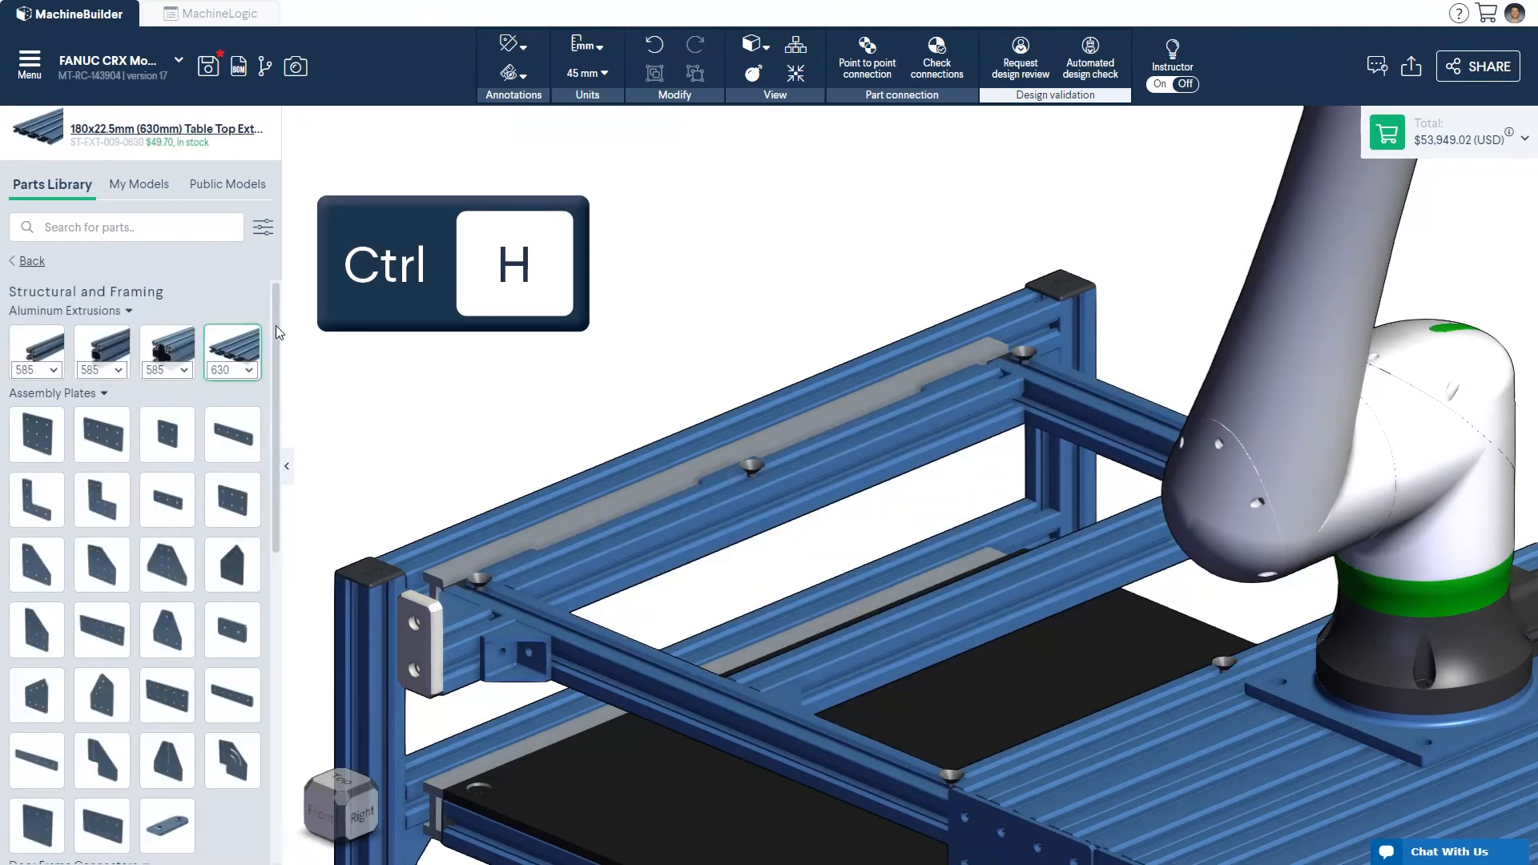
drag(276, 325, 271, 551)
drag(126, 662, 1024, 413)
drag(904, 630, 1082, 628)
click(909, 433)
click(1266, 622)
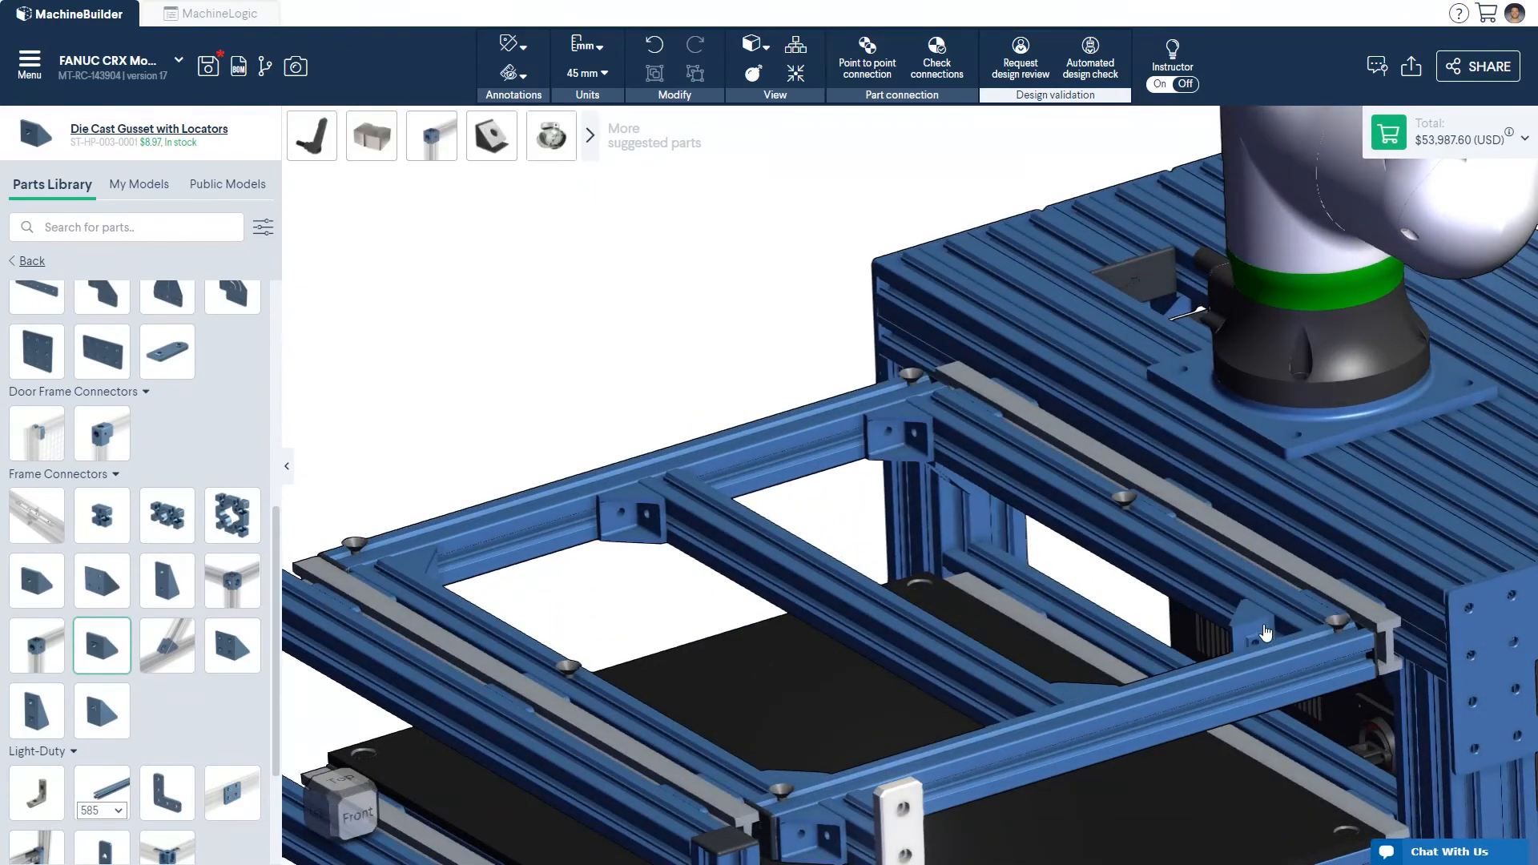
key(ctrl+shift+h)
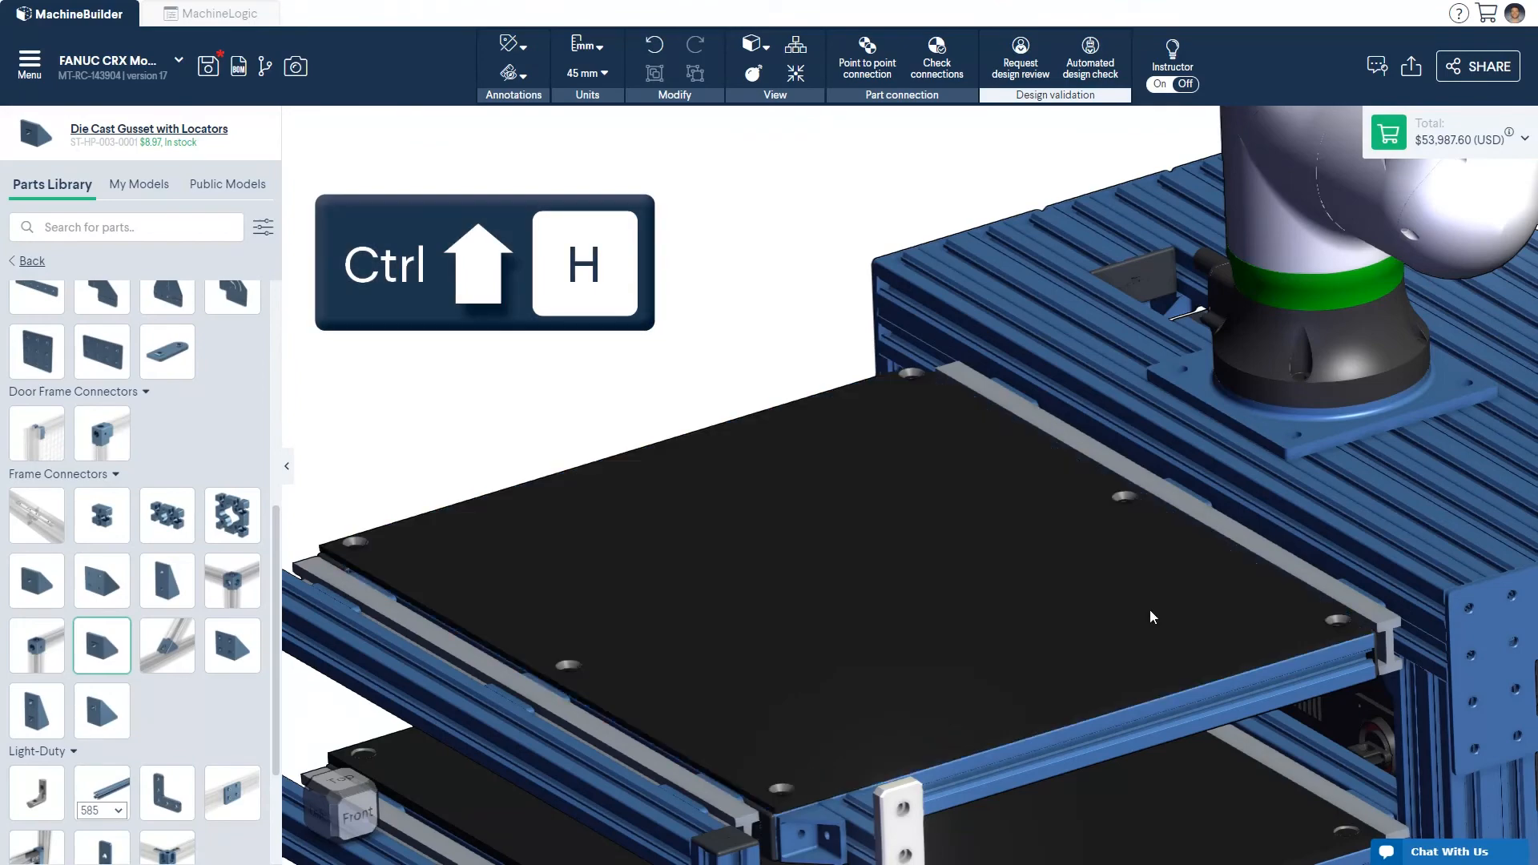
Step: Select the whole middle tray assembly from the front view and isolate it from the rest of the machine
click(367, 814)
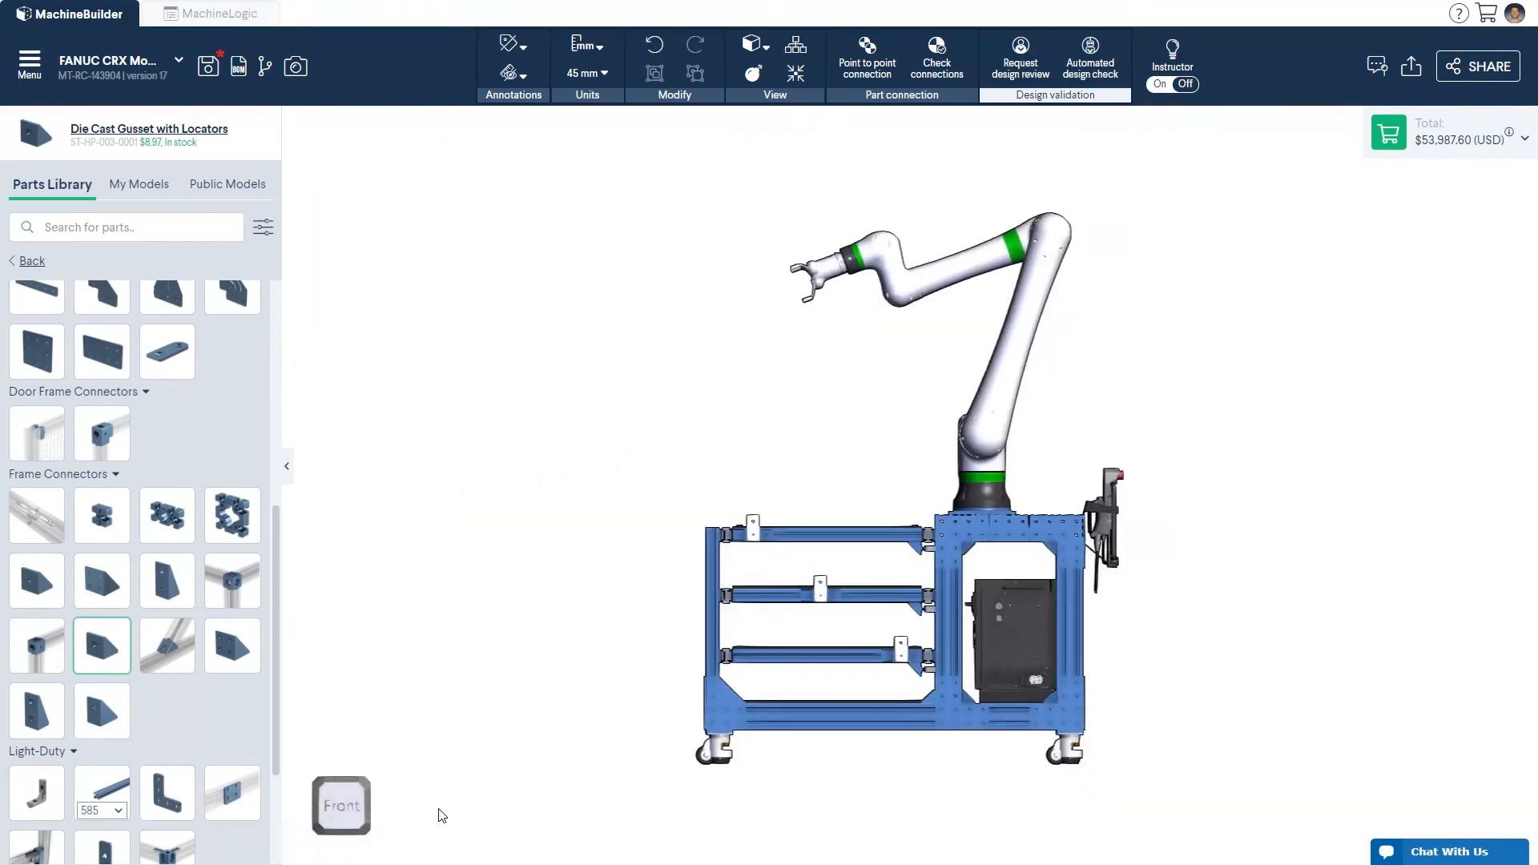
scroll(881, 592, up, 5)
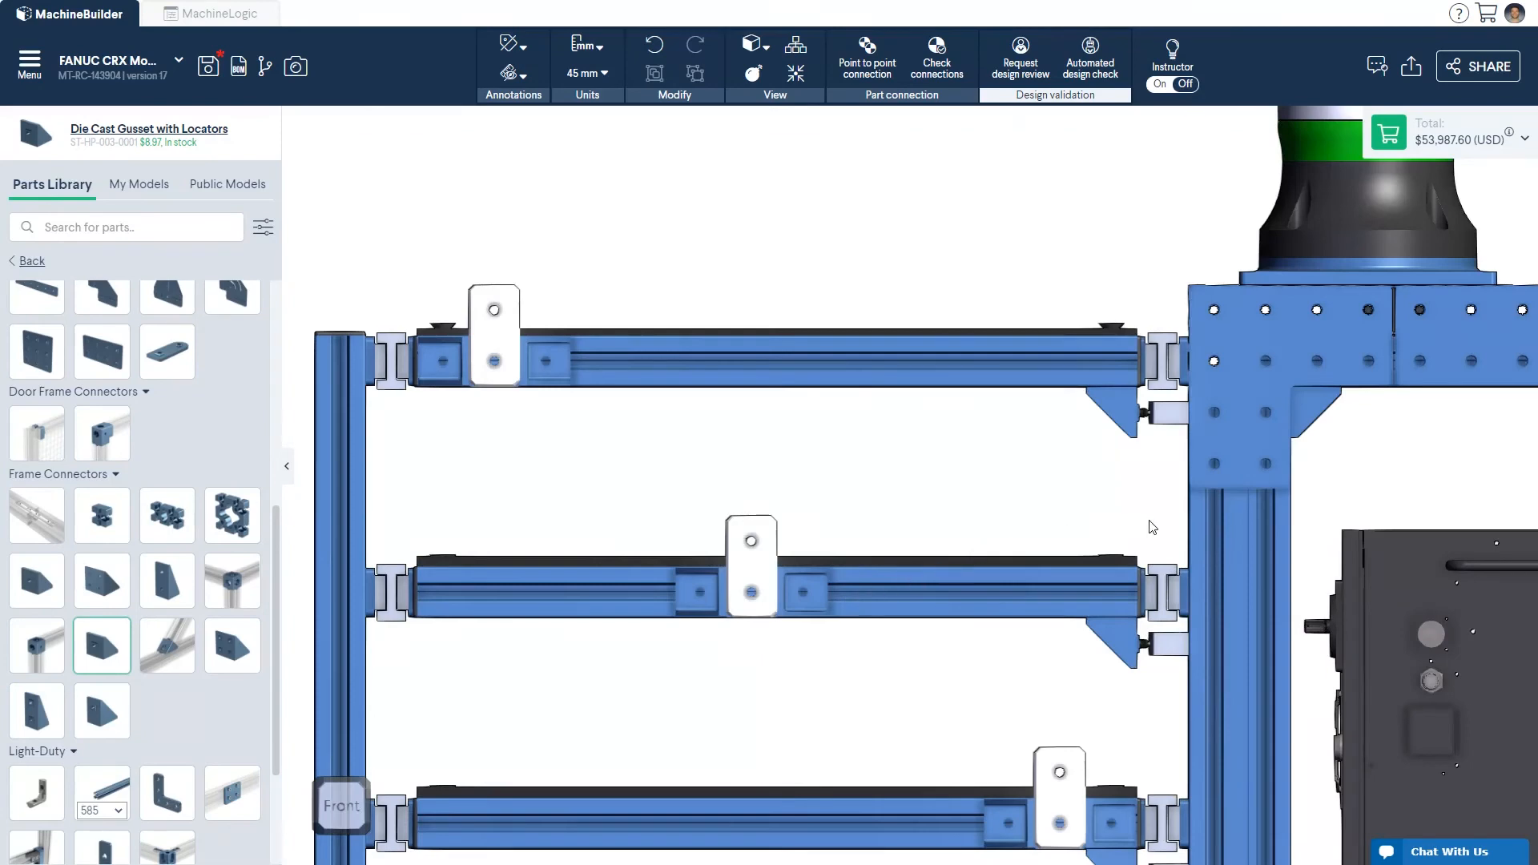
drag(1151, 523, 393, 680)
key(ctrl+j)
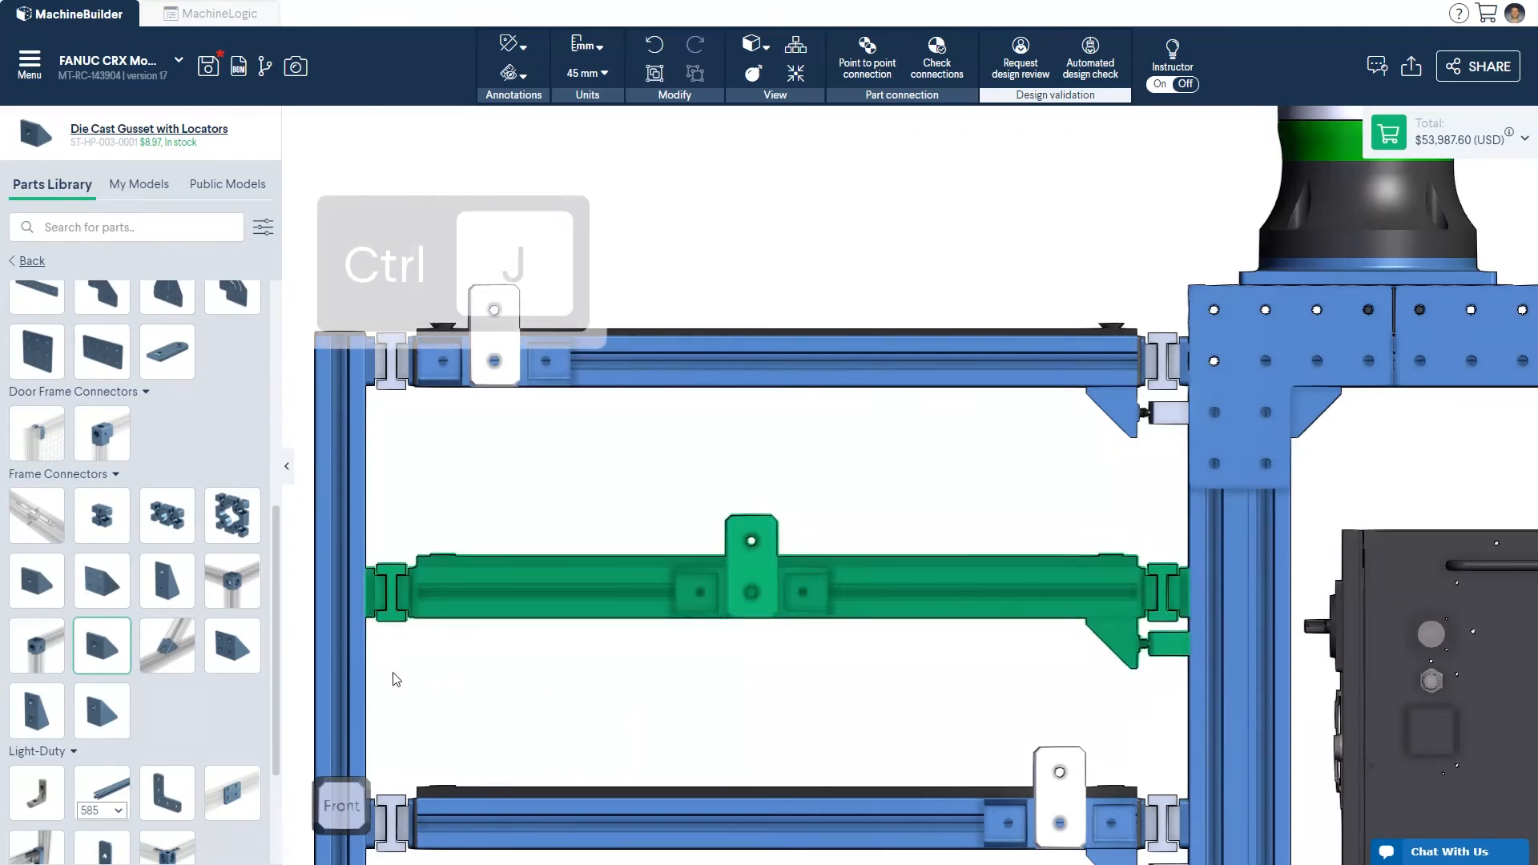
Step: Add Die Cast Gussets with Locators at the inner corners beneath the isolated middle tray, and show all hidden parts again
right_drag(447, 619, 405, 561)
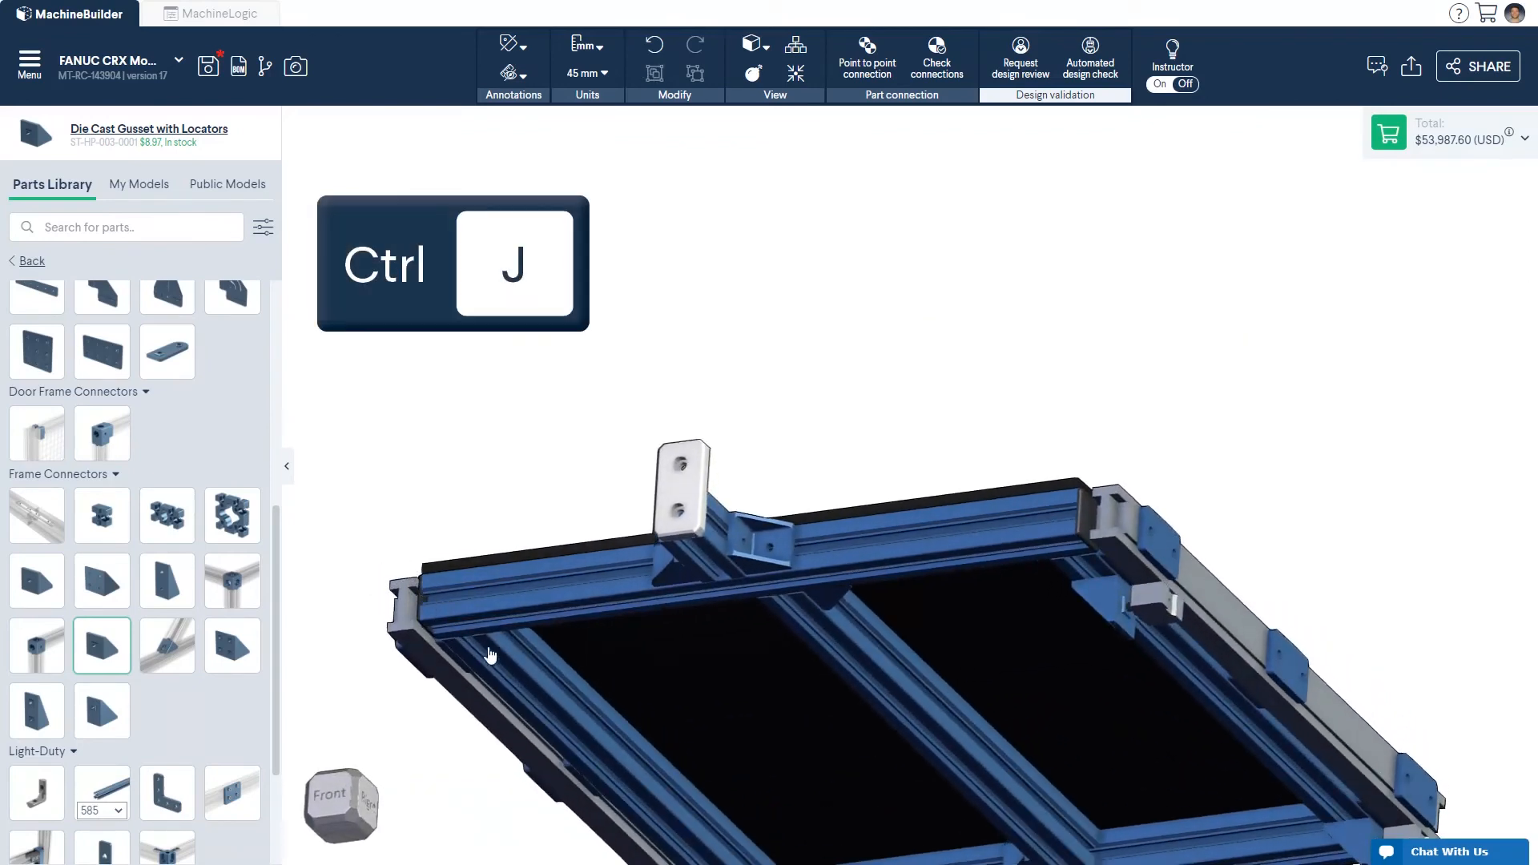
click(514, 646)
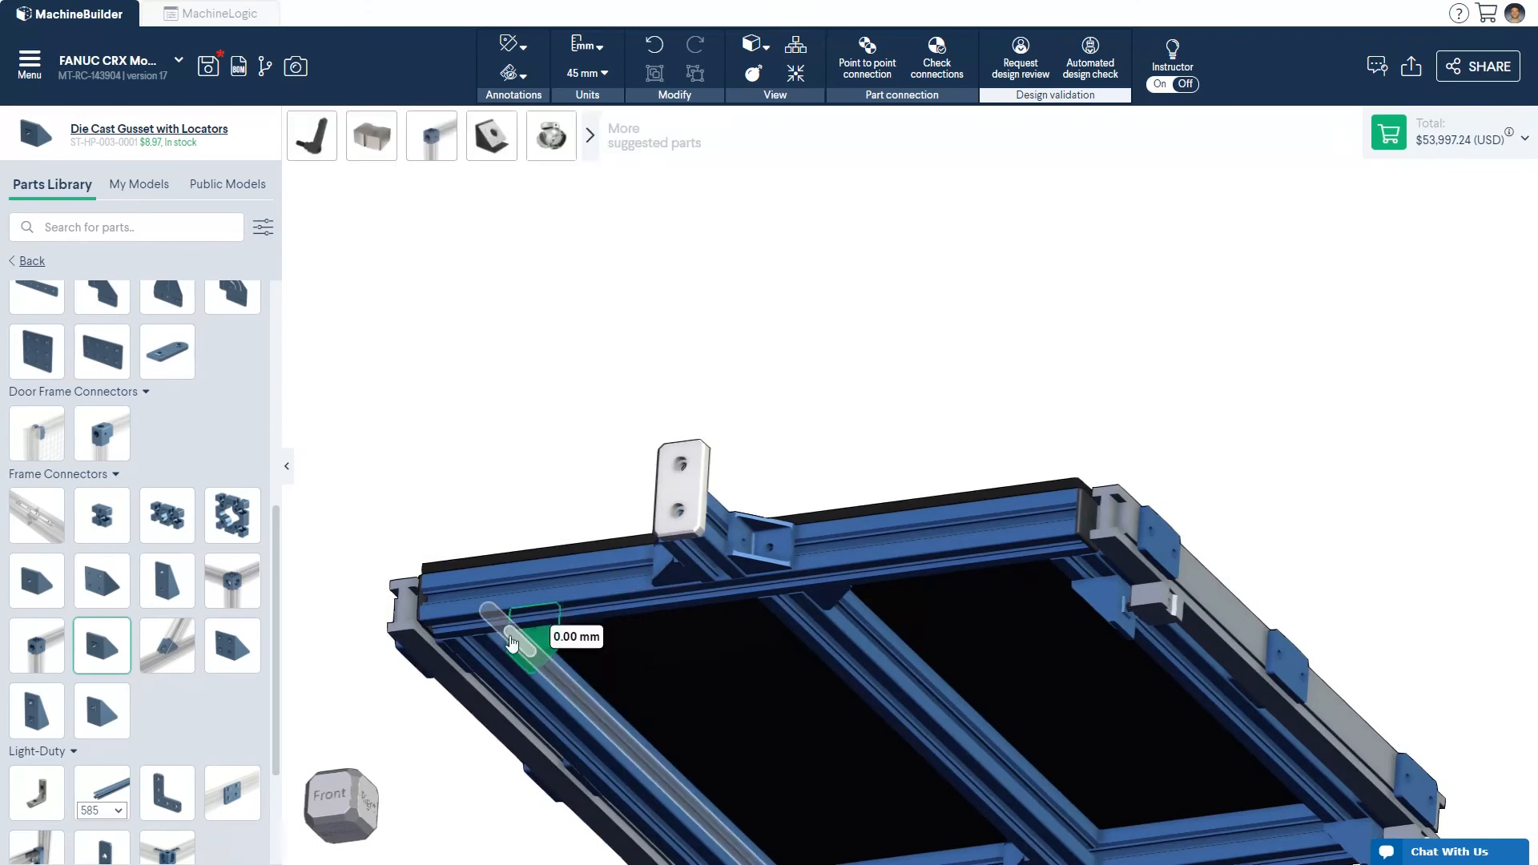
click(513, 644)
middle_drag(598, 738, 499, 571)
right_drag(755, 591, 888, 578)
click(906, 718)
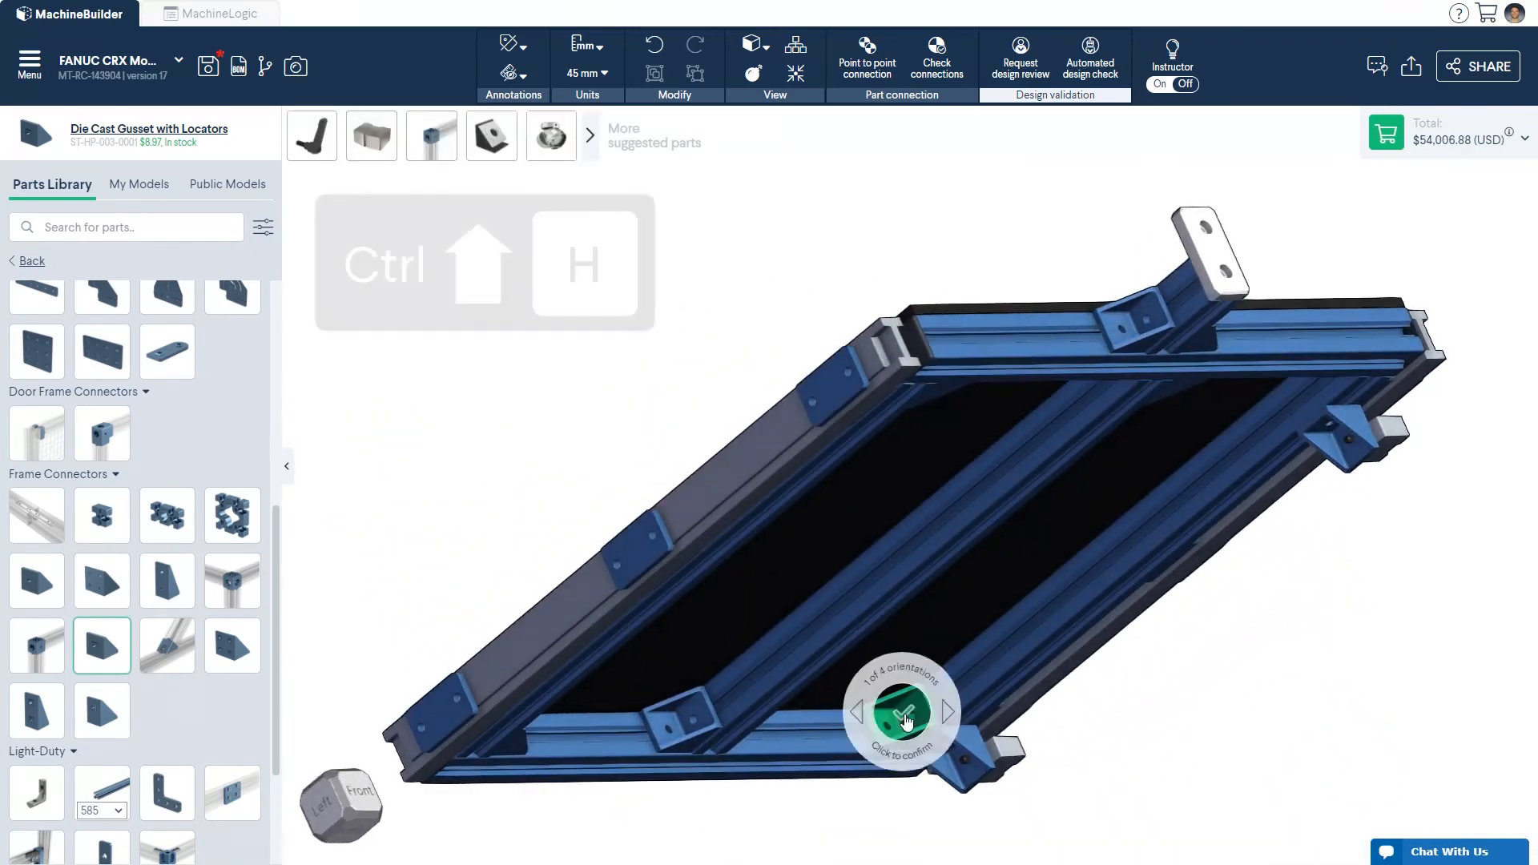
click(1328, 383)
key(ctrl+shift+h)
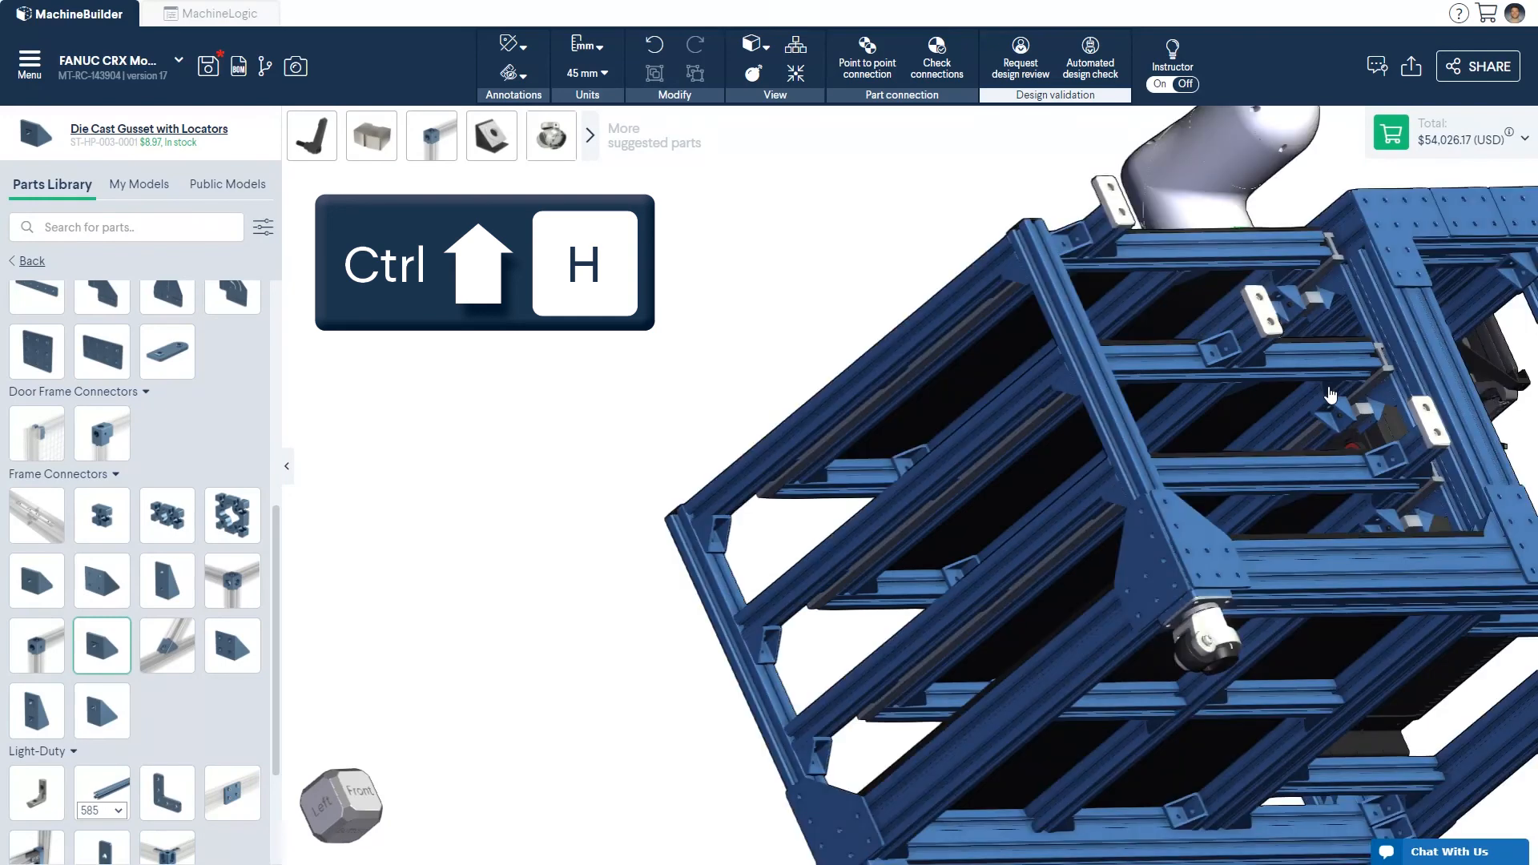